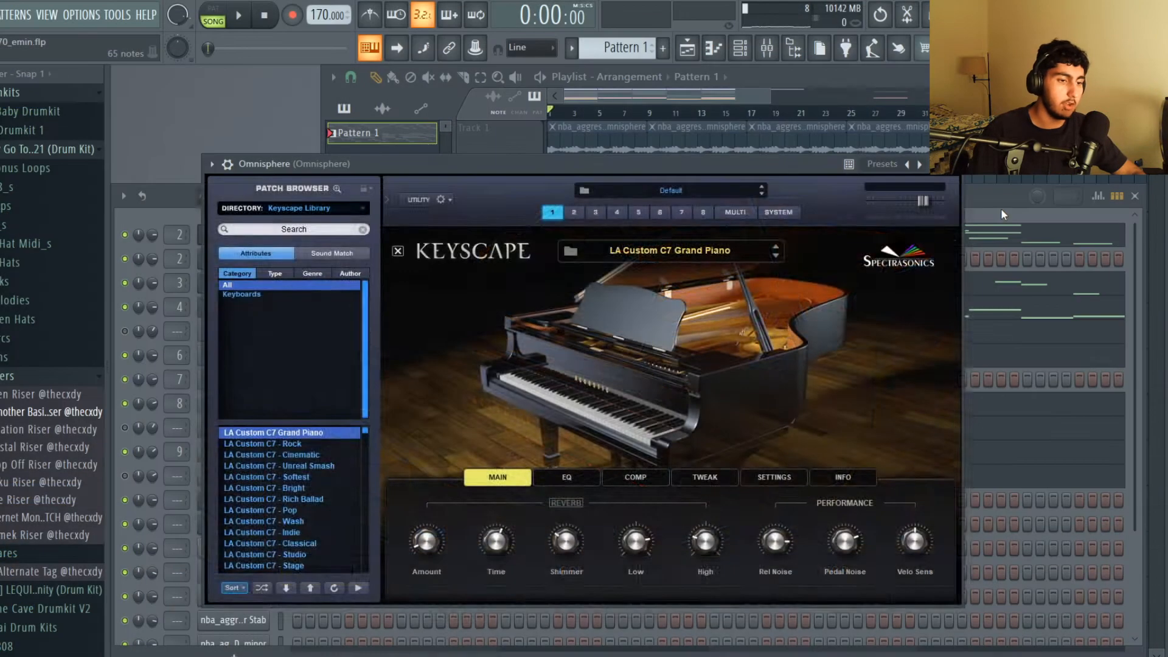
# Step: Examine Omnisphere's chord and bass notes in the piano roll, highlighting the low bass notes, and play the melody
pyautogui.click(1002, 208)
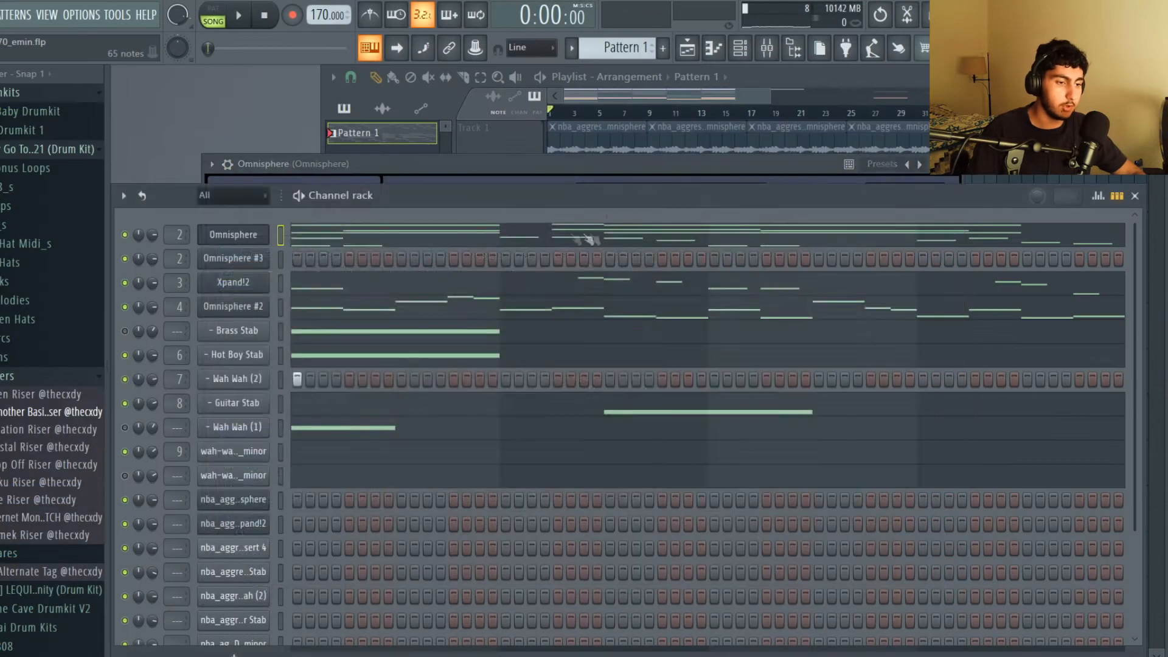
pyautogui.click(621, 238)
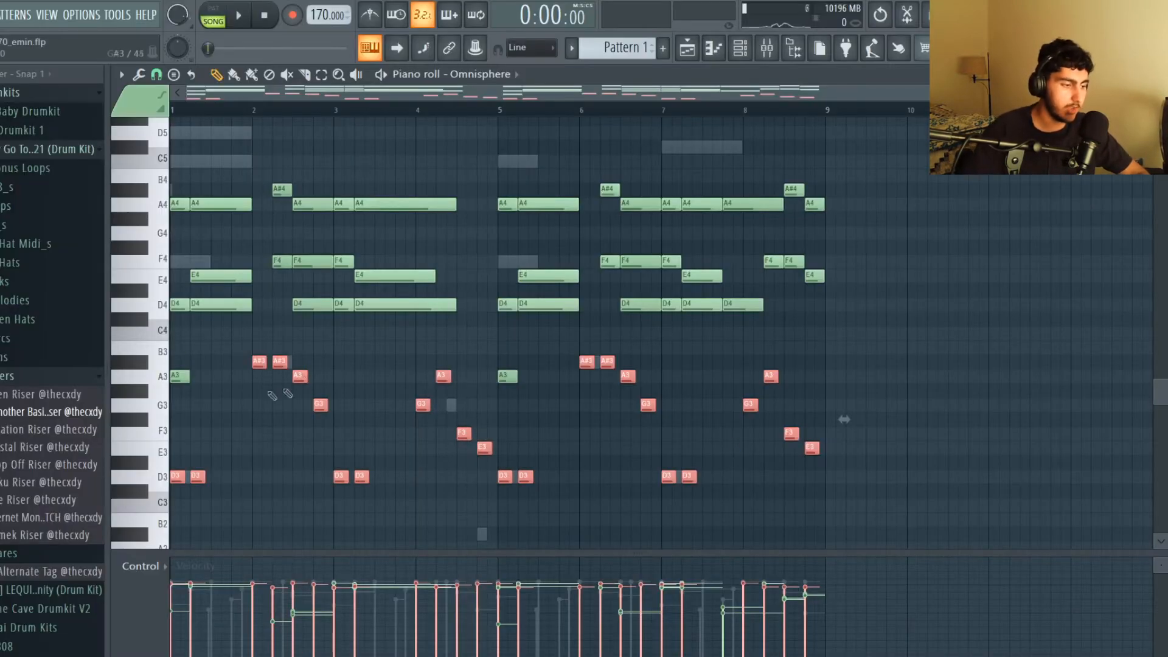
pyautogui.moveTo(814, 326); pyautogui.dragTo(171, 298)
pyautogui.click(243, 342)
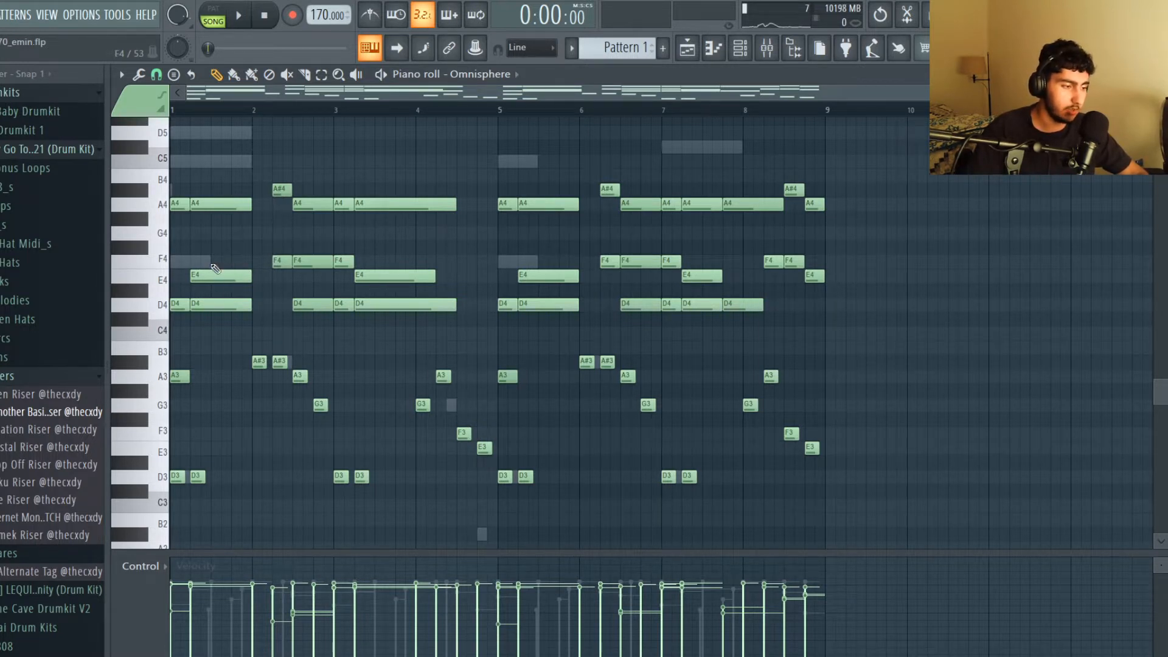
pyautogui.rightClick(177, 302)
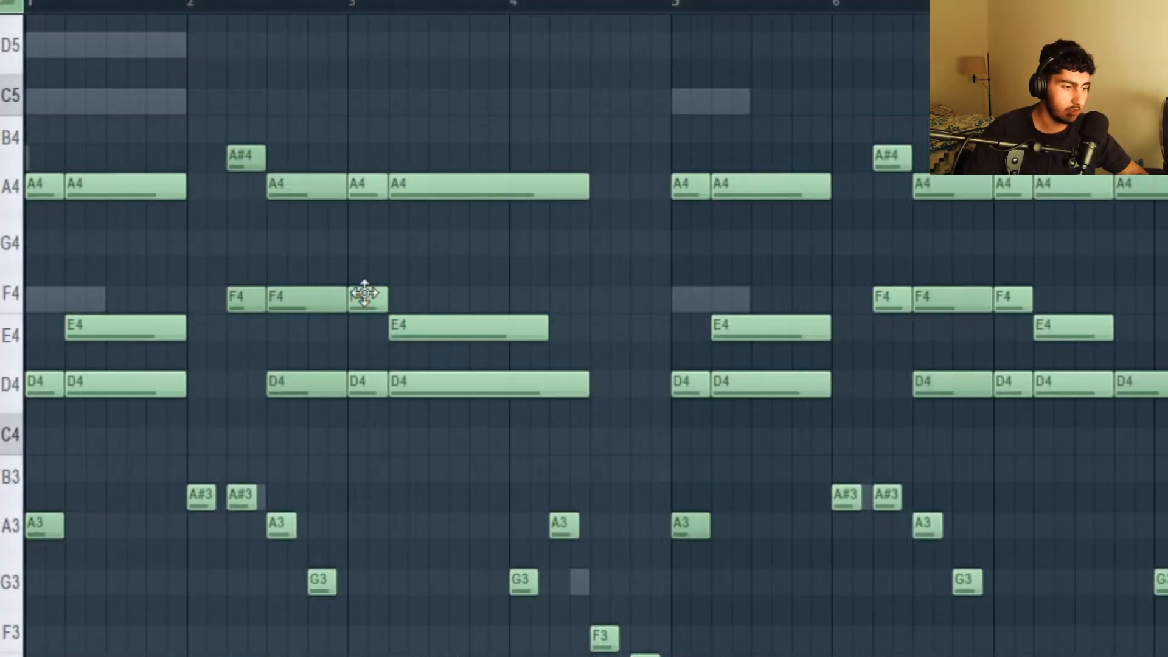
pyautogui.click(342, 261)
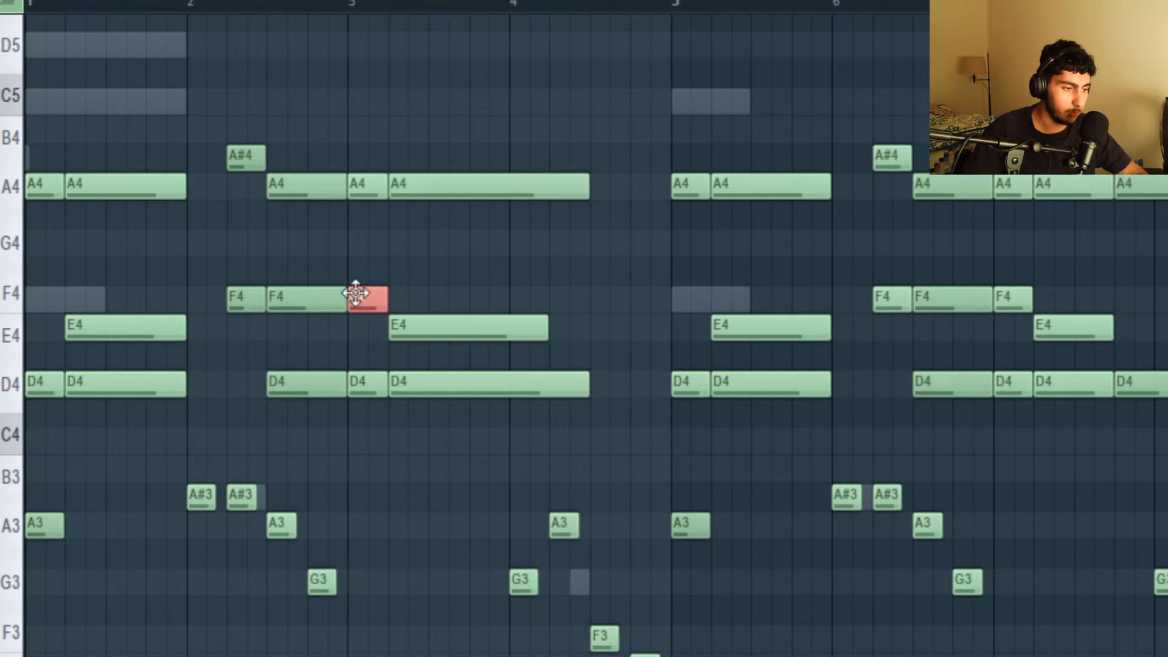
pyautogui.click(389, 274)
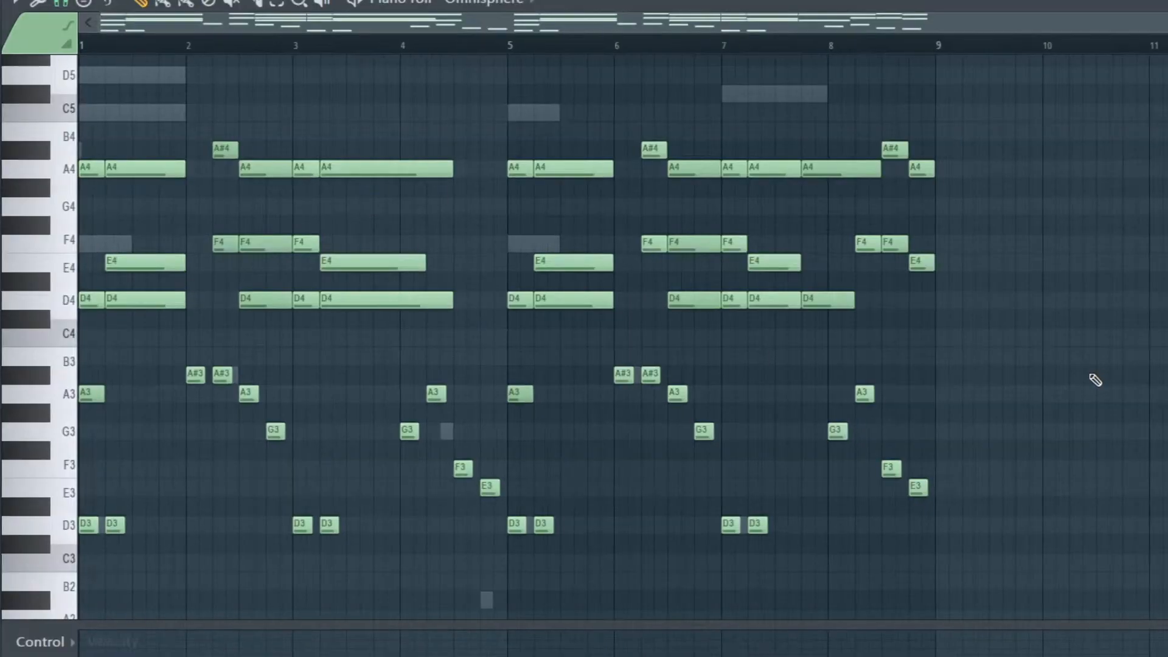
pyautogui.press('space')
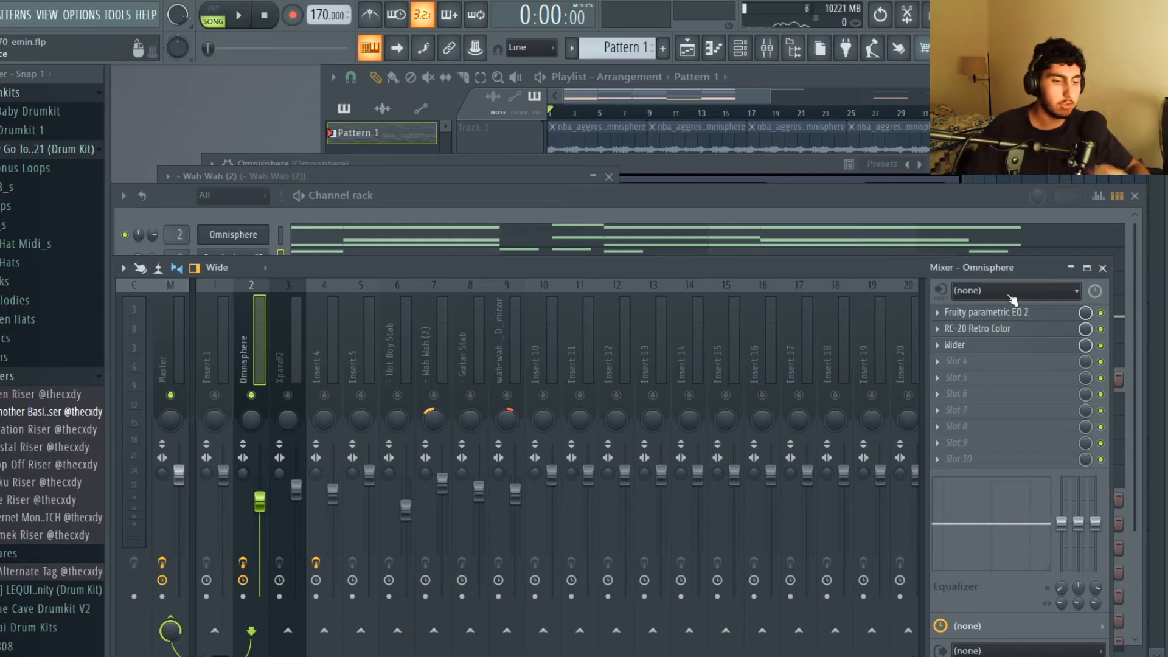
# Step: Inspect the Fruity parametric EQ 2 and RC-20 Retro Color settings on the Omnisphere mixer track
pyautogui.click(1013, 312)
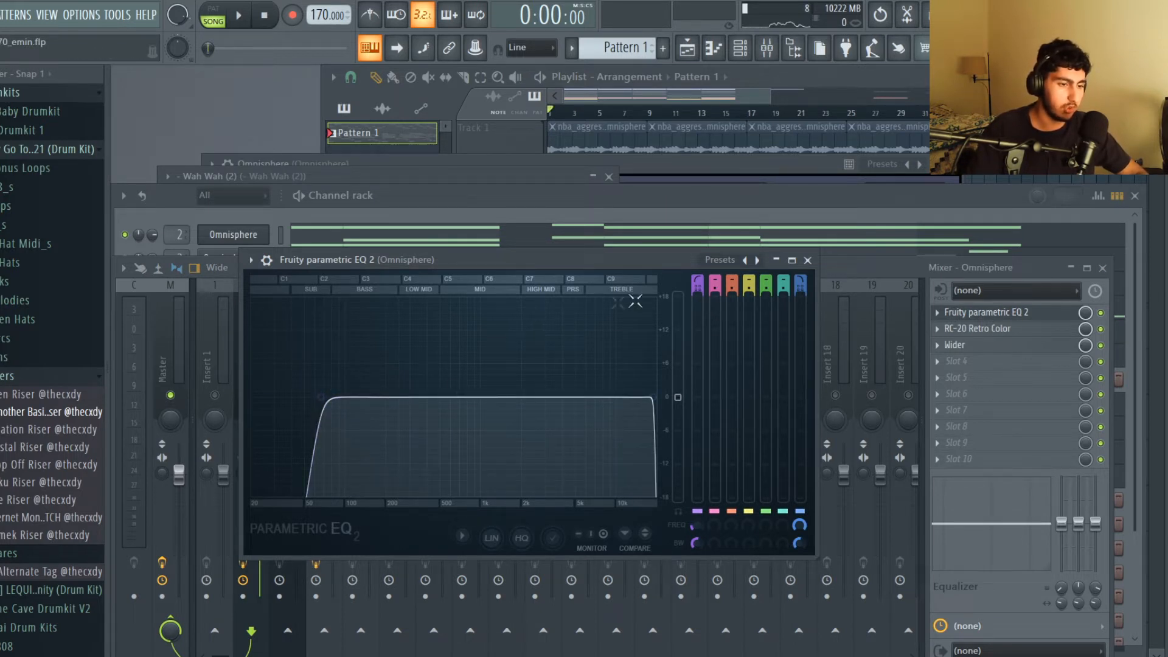
pyautogui.click(954, 312)
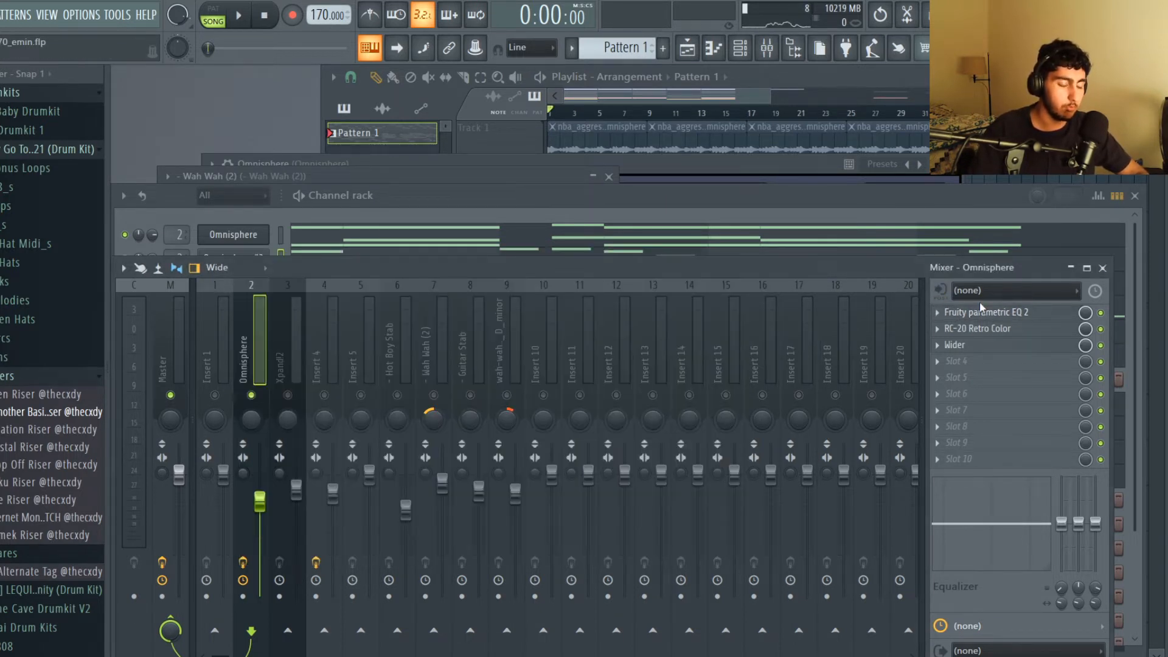
pyautogui.click(1016, 328)
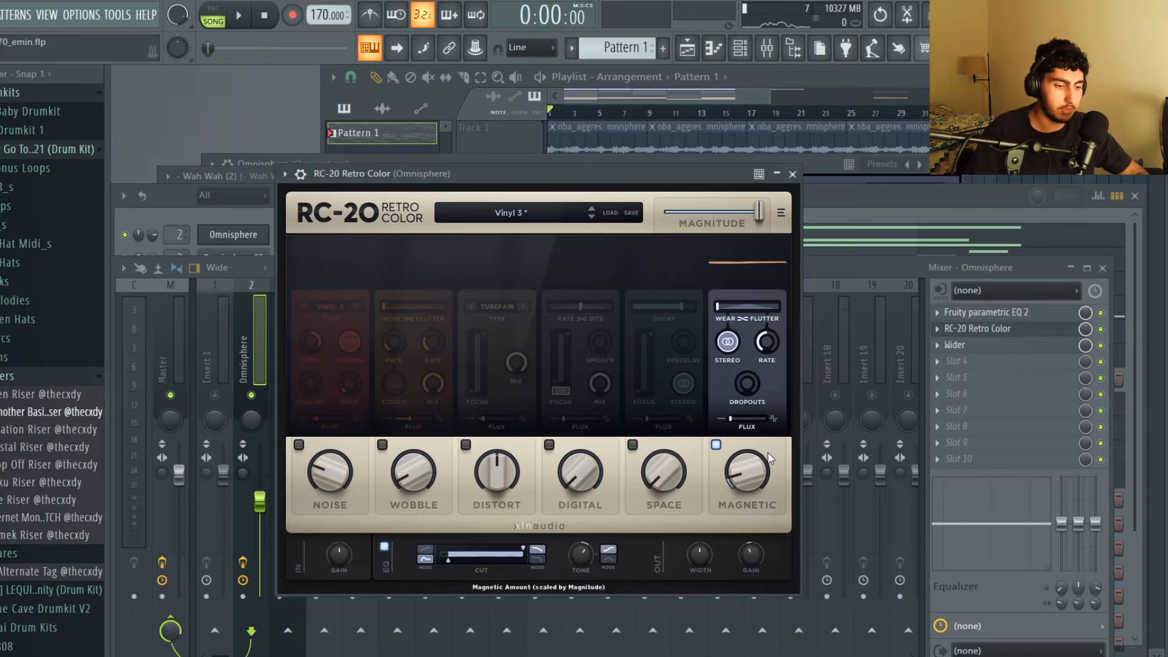
pyautogui.click(793, 174)
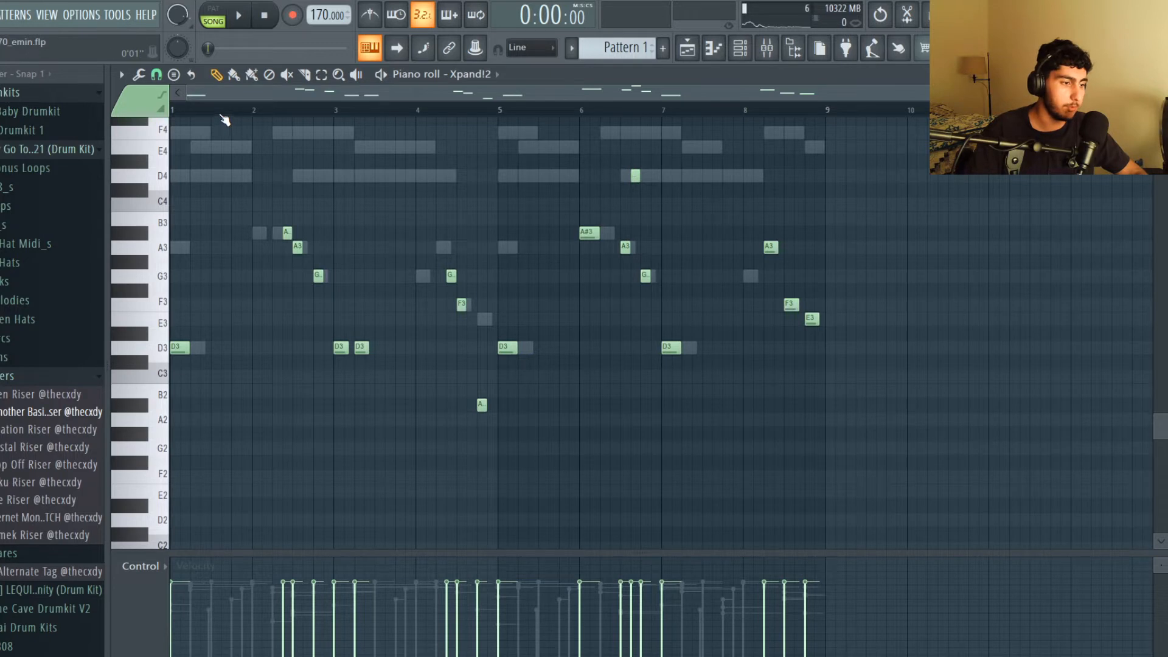
# Step: Review the Xpand!2 notes, highlighting the low note before bar 5 and the D4 note in bar 6, and play them
pyautogui.hotkey('ctrl', 'z')
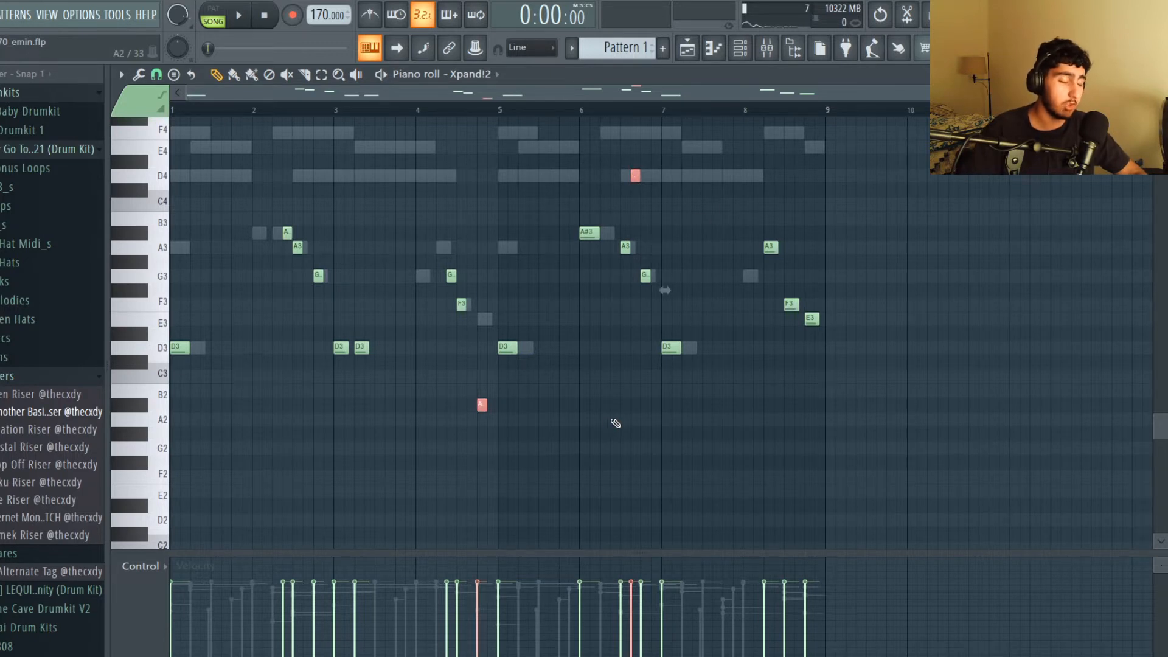
pyautogui.click(632, 412)
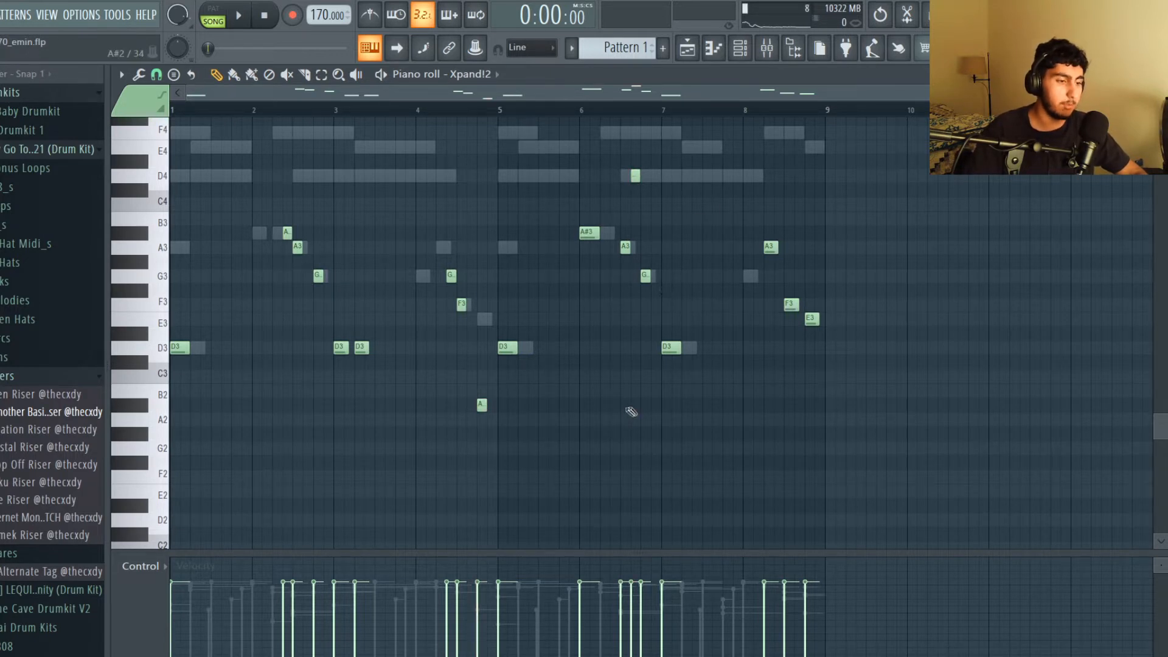
pyautogui.press('space')
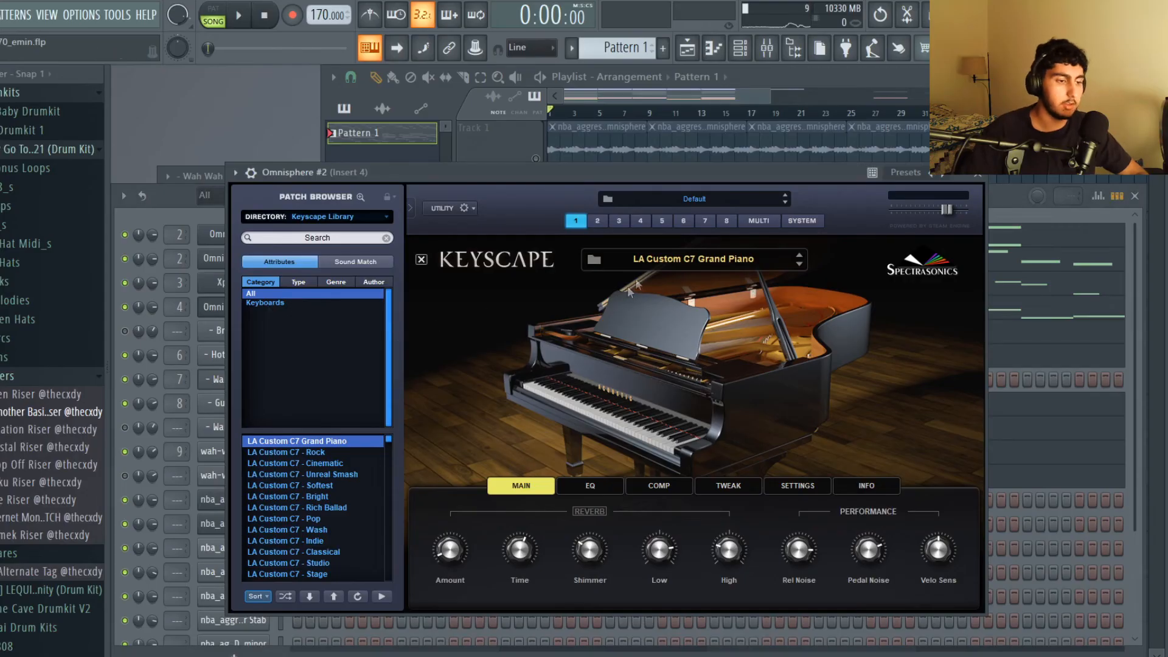
# Step: Open the Omnisphere #2 notes in the piano roll and play the high counter-melody
pyautogui.click(272, 310)
pyautogui.click(277, 309)
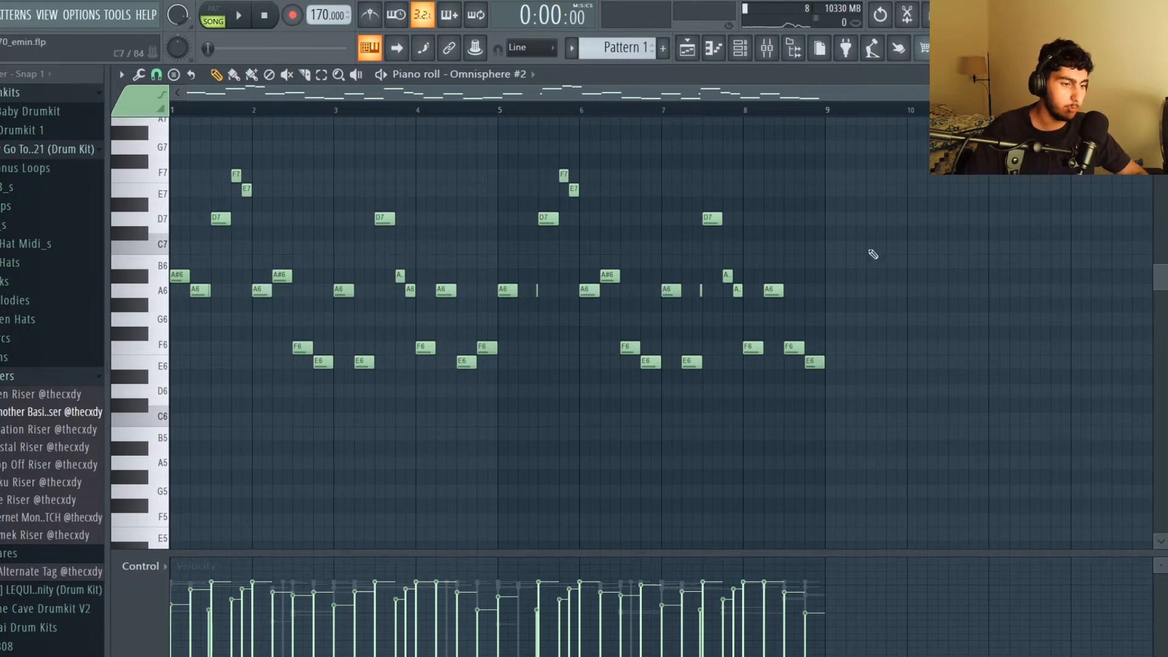
pyautogui.press('space')
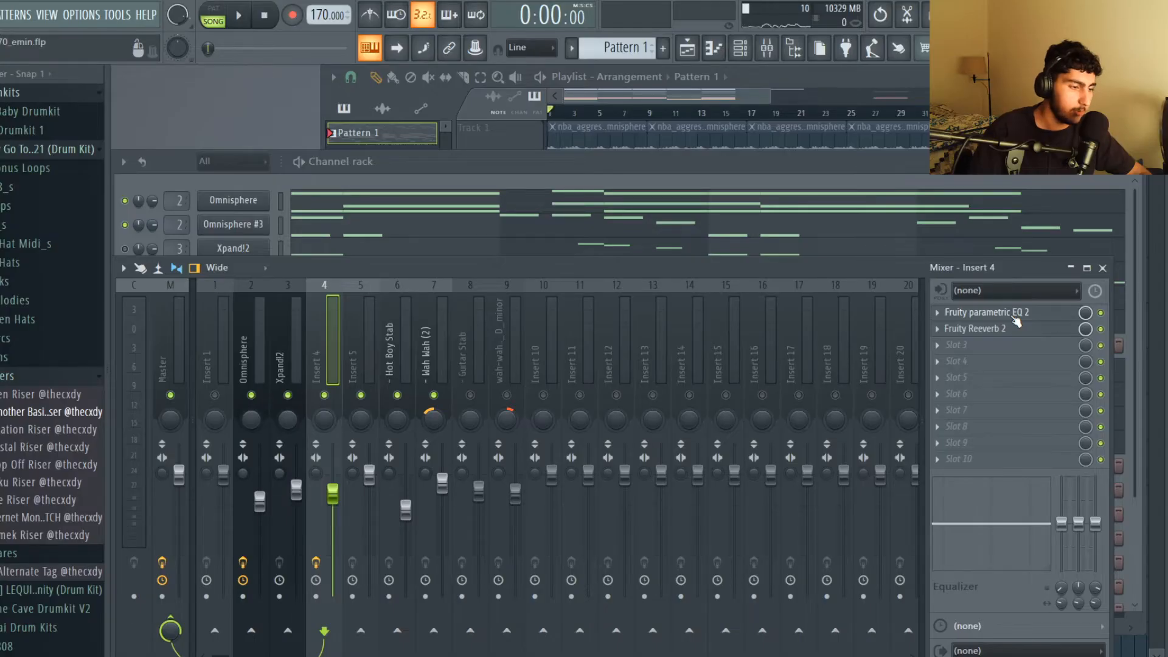
# Step: Inspect the Fruity parametric EQ 2 and Fruity Reeverb 2 settings on the Insert 4 mixer track
pyautogui.click(1015, 314)
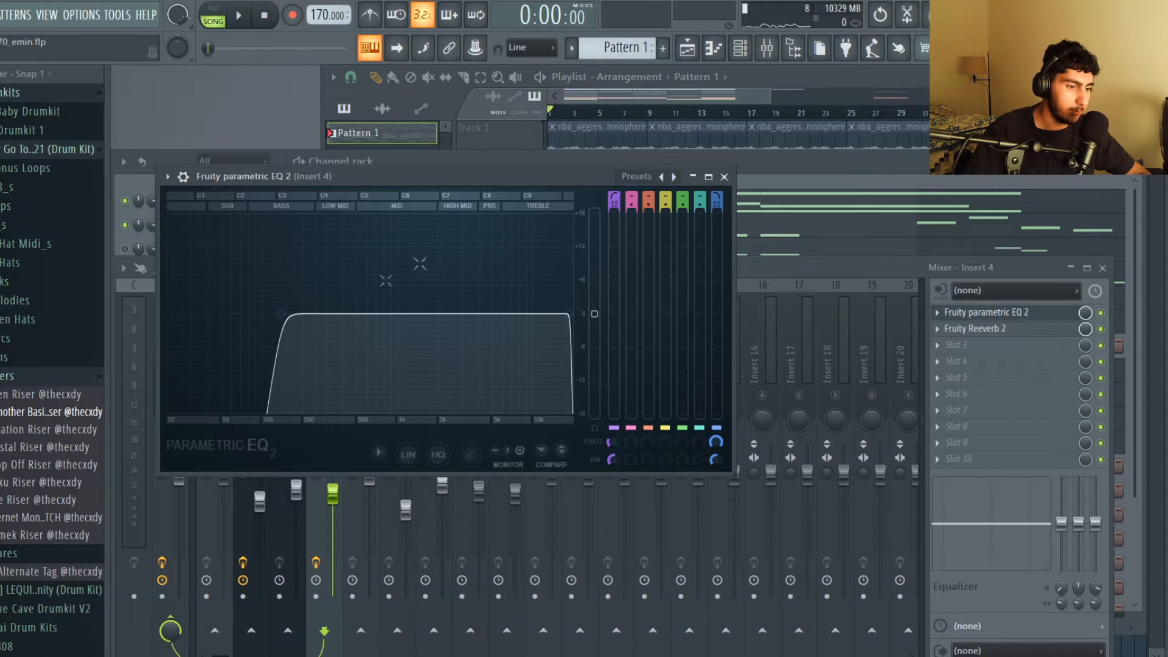
pyautogui.click(725, 177)
pyautogui.click(1004, 329)
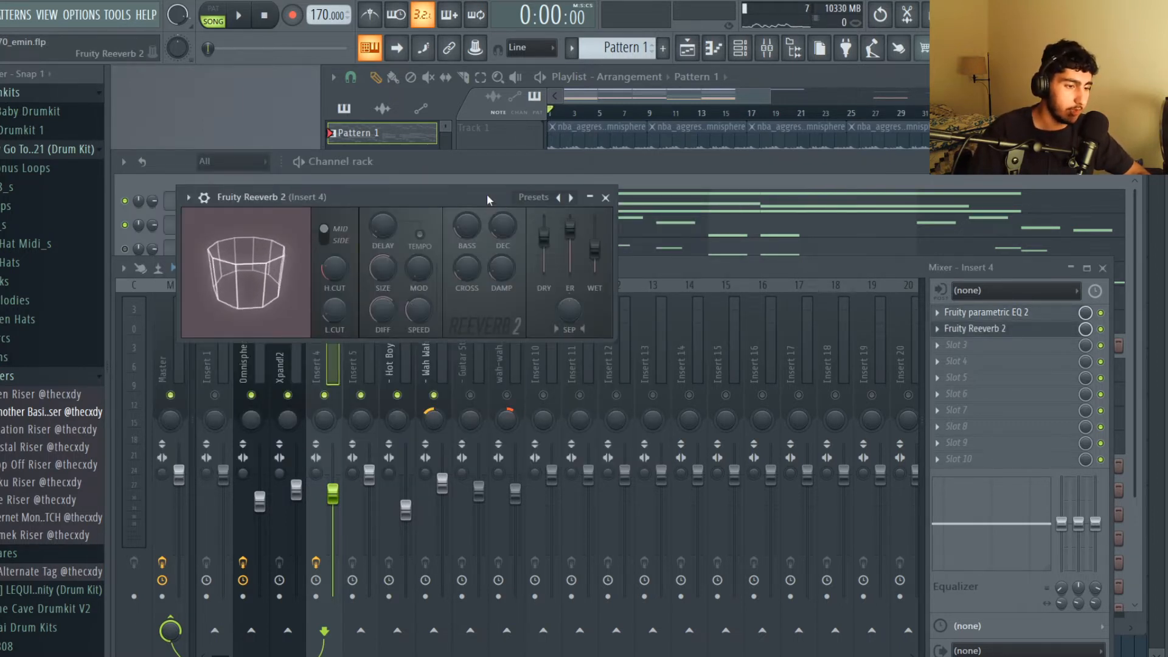
pyautogui.click(606, 197)
# Step: Audition the Hot Boy Stab at C5 and the Wah Wah (2) sample at A#4 from their piano rolls
pyautogui.click(425, 182)
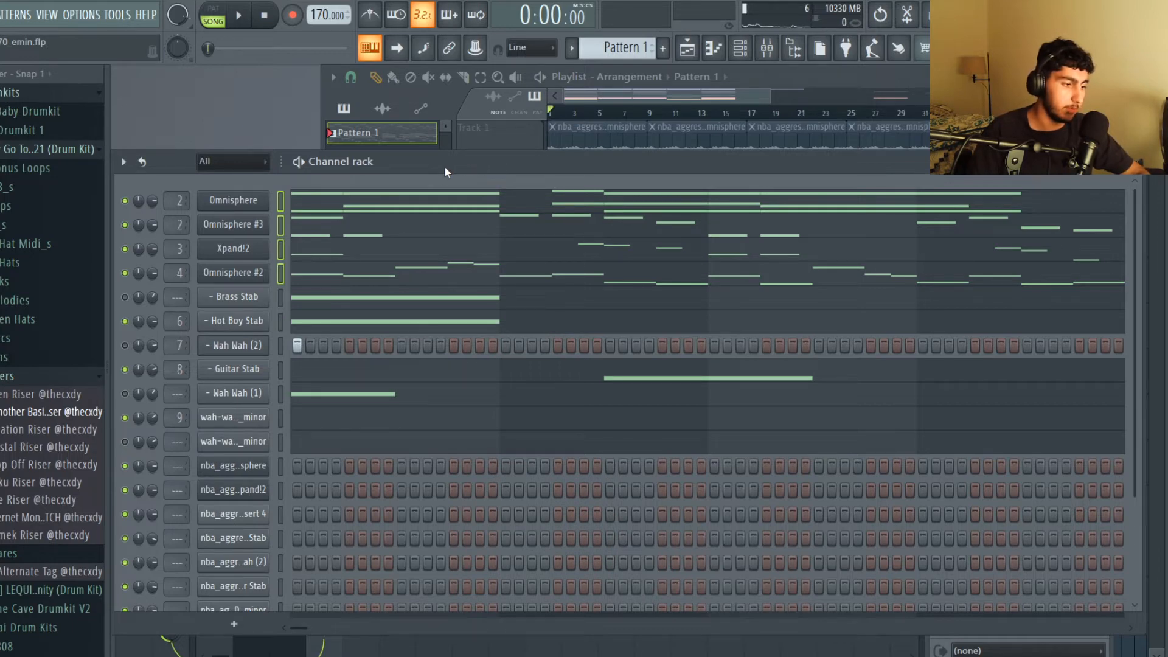
pyautogui.click(294, 253)
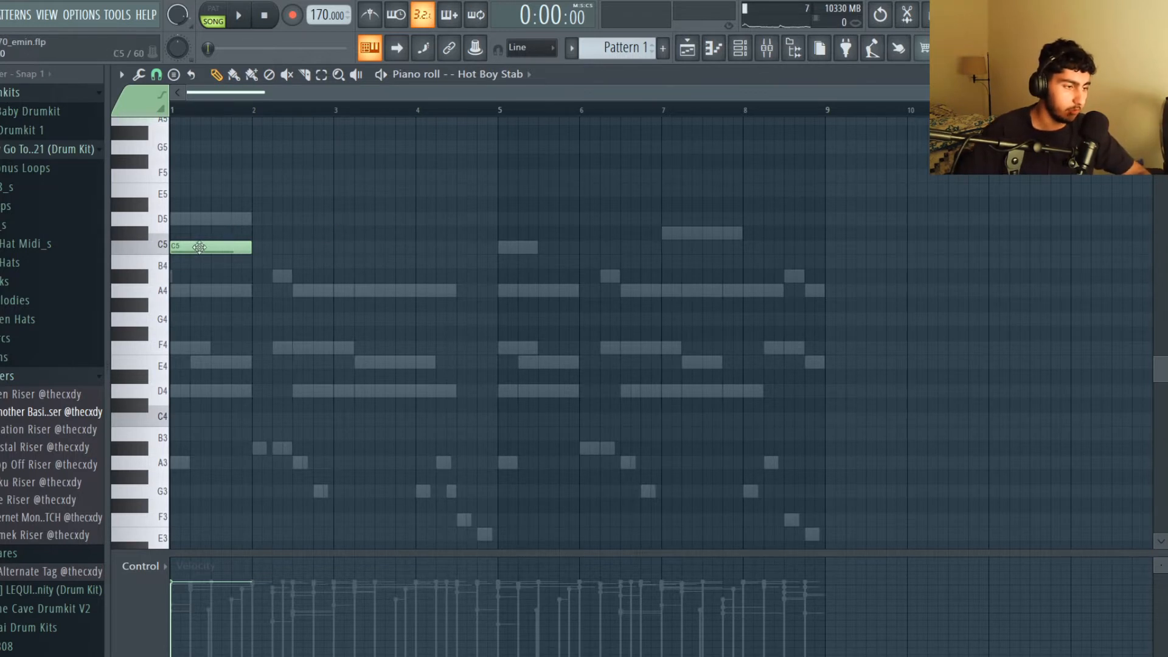
pyautogui.click(154, 248)
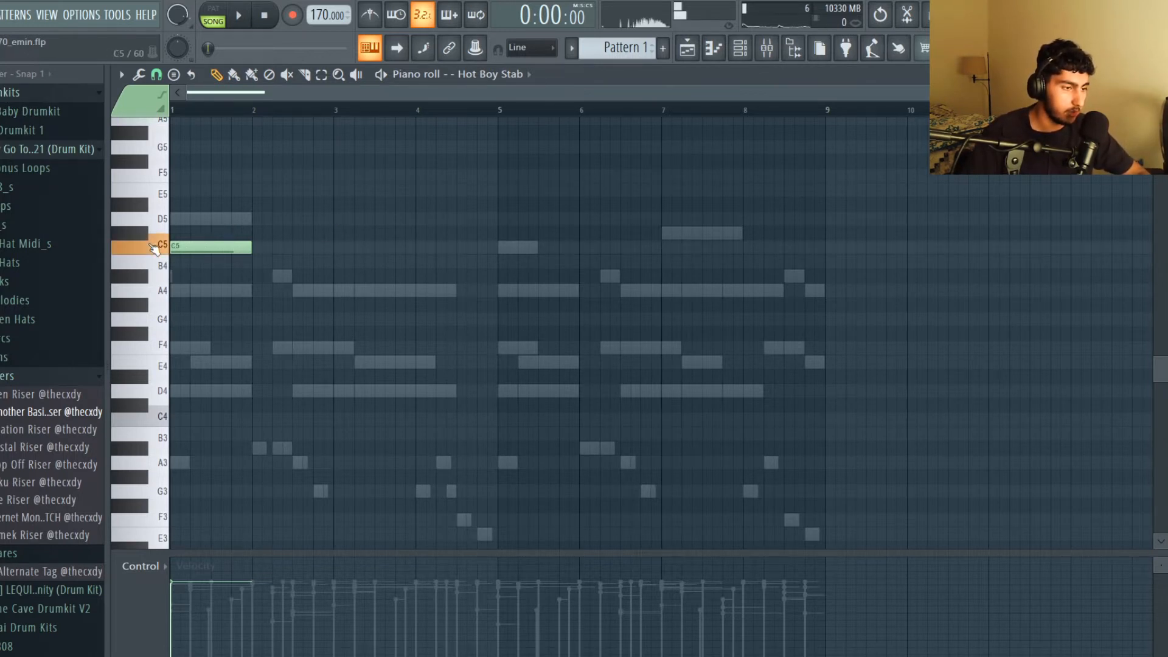
pyautogui.scroll(-1, 531, 79)
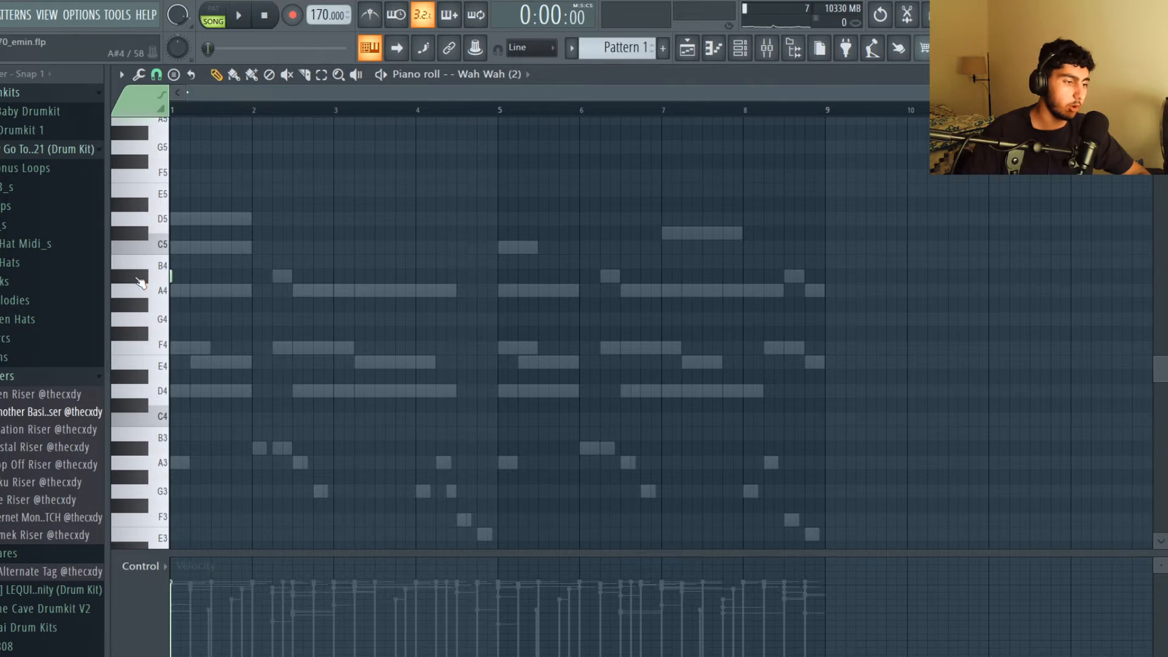
pyautogui.click(141, 283)
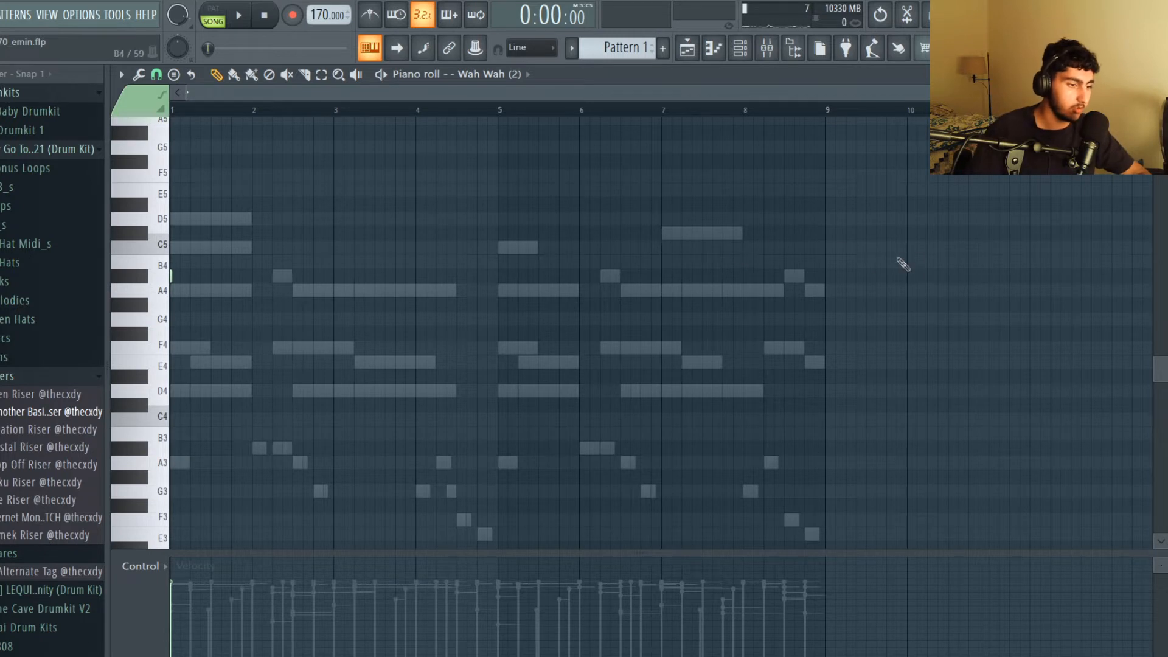
pyautogui.press('space')
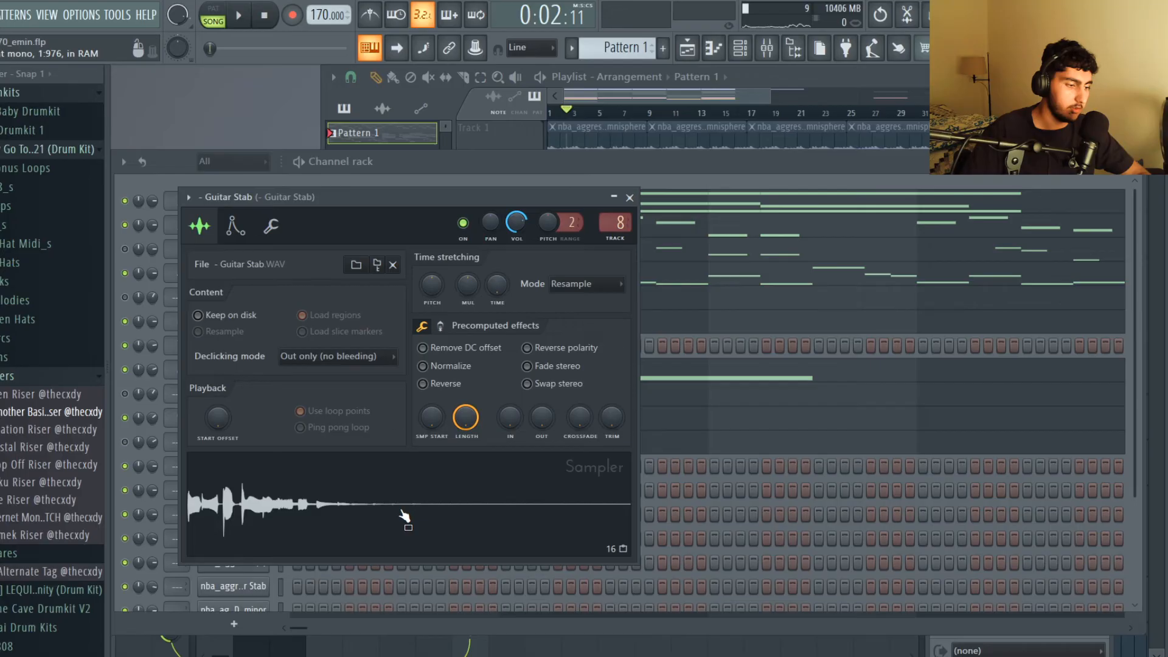
# Step: Review and audition the Guitar Stab notes and the wah-wah-soul-guitar-2_D_minor note at C5
pyautogui.click(772, 435)
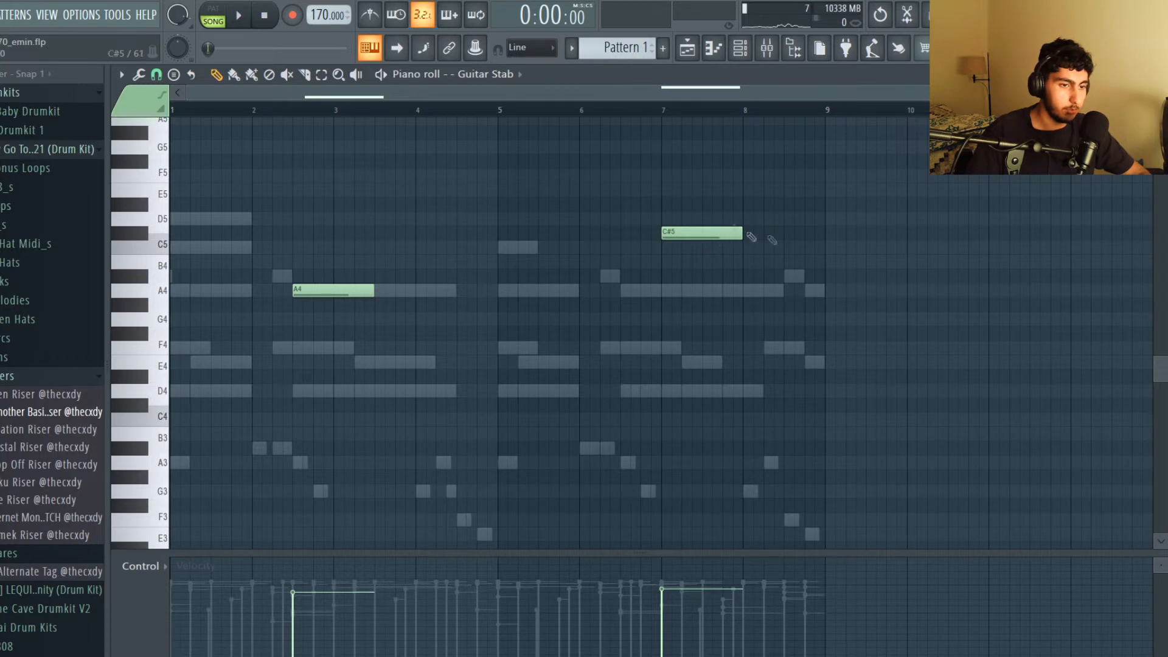
pyautogui.press('space')
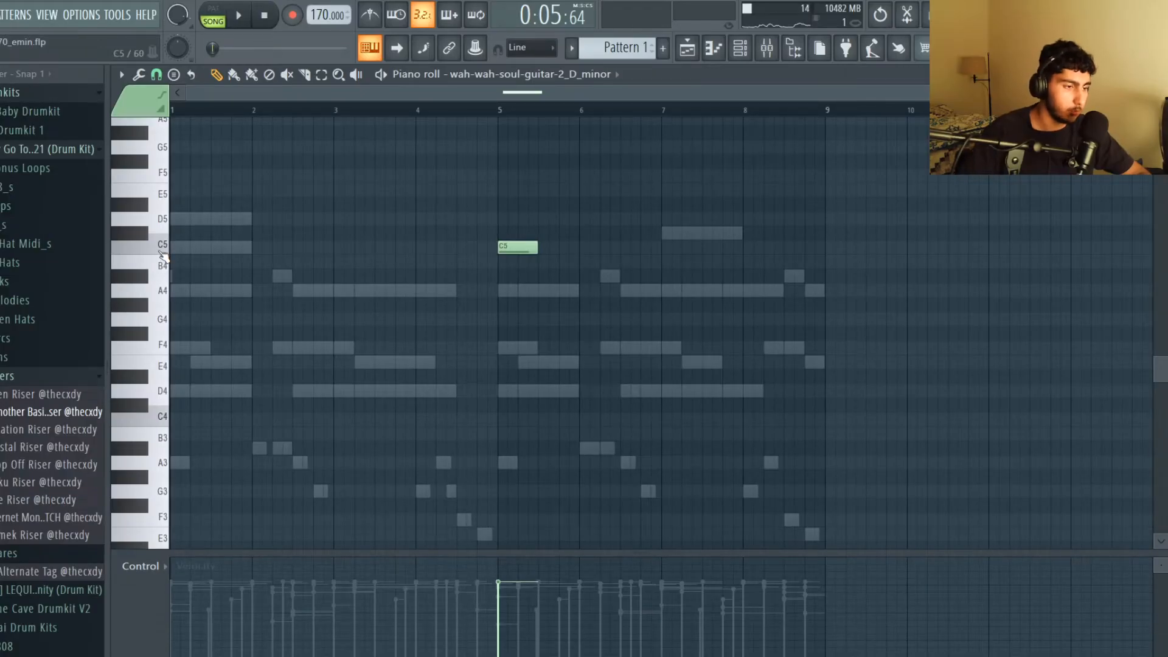
pyautogui.click(162, 253)
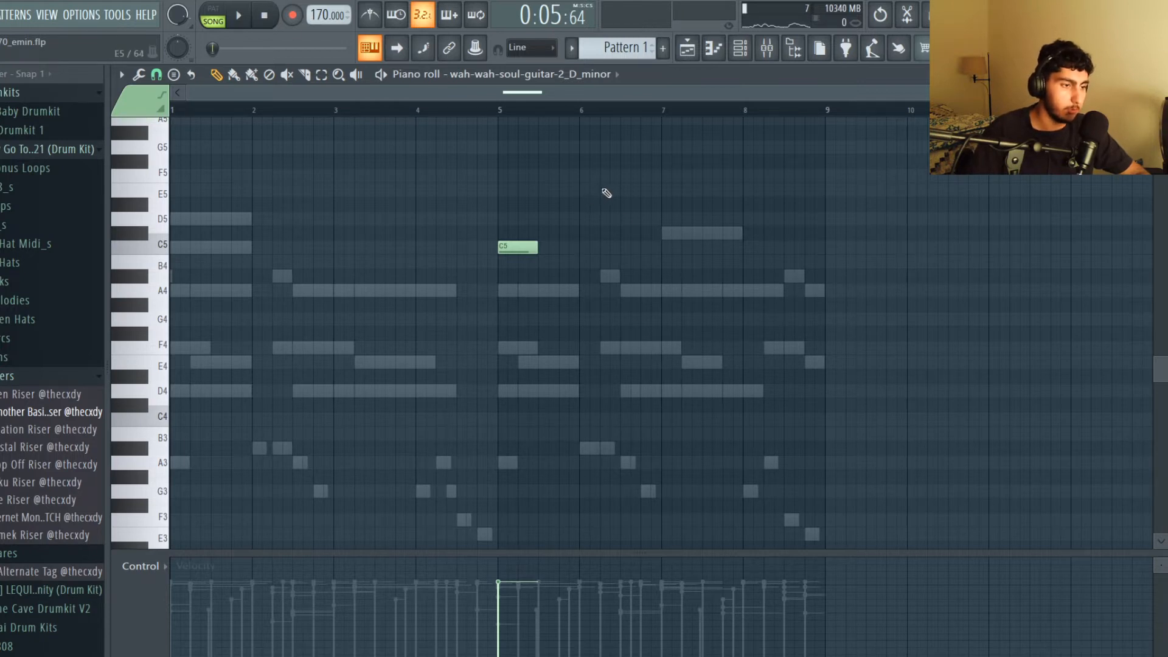
pyautogui.press('space')
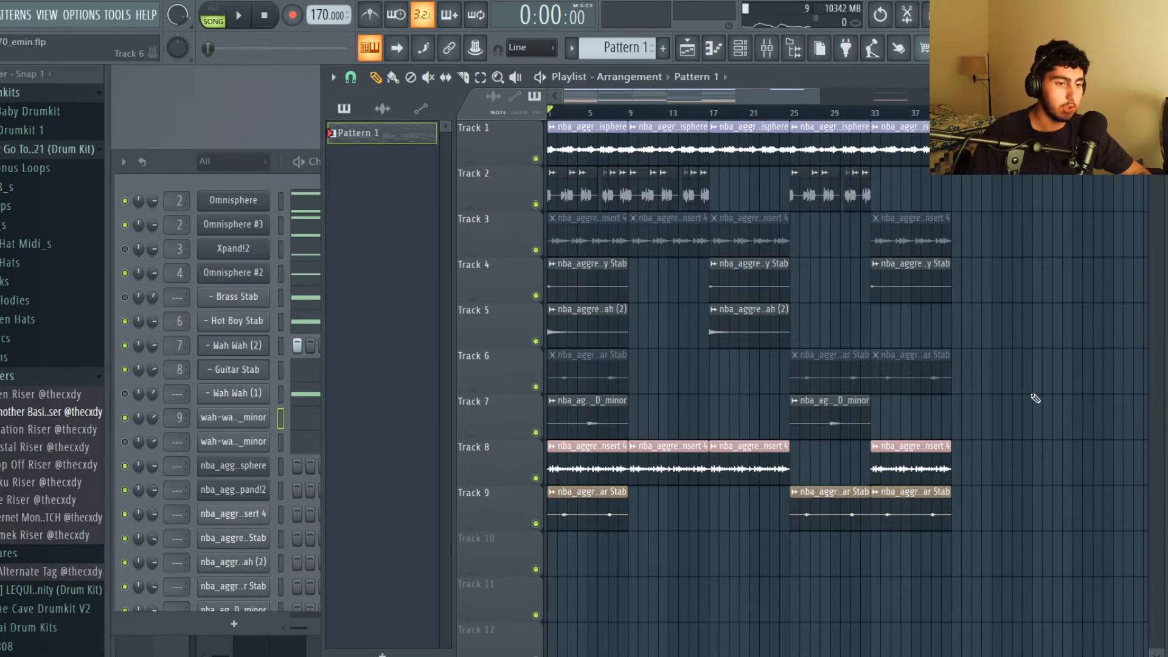
# Step: Look over the playlist arrangements of the melody and drum projects and play the [Clap] Combo pattern
pyautogui.scroll(-1, 1036, 400)
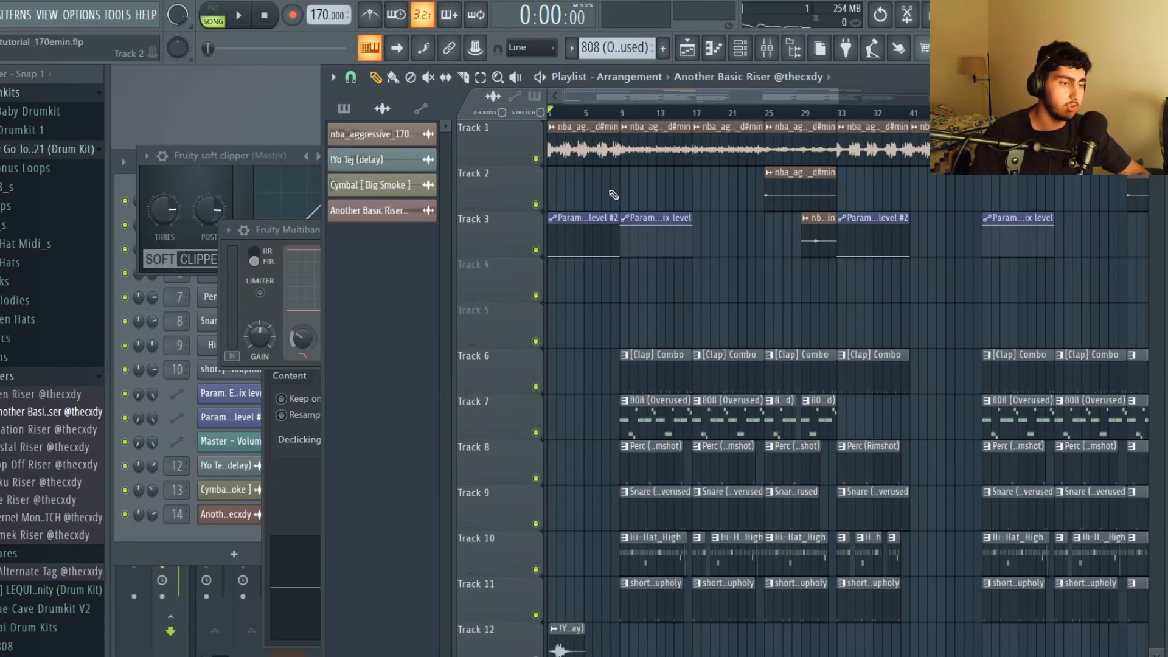
pyautogui.scroll(-1, 639, 178)
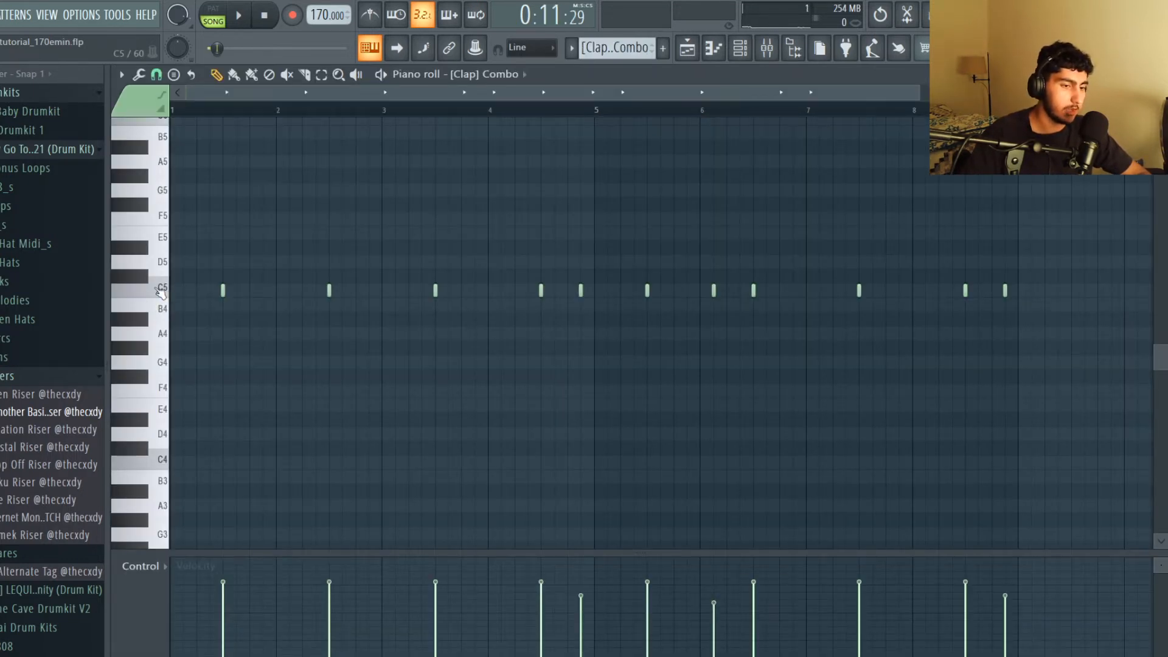
pyautogui.press('space')
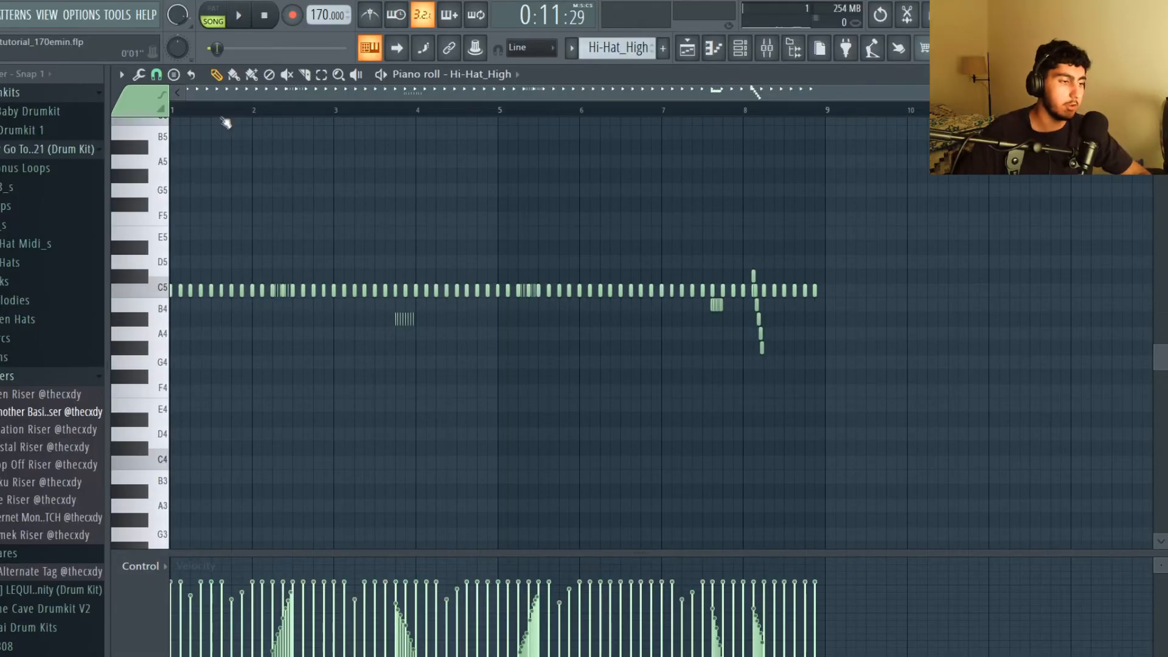
# Step: Examine the Hi-Hat_High pattern's steady C5 hits and highlight its rolls in bars 2, 3 and 5
pyautogui.scroll(2, 221, 210)
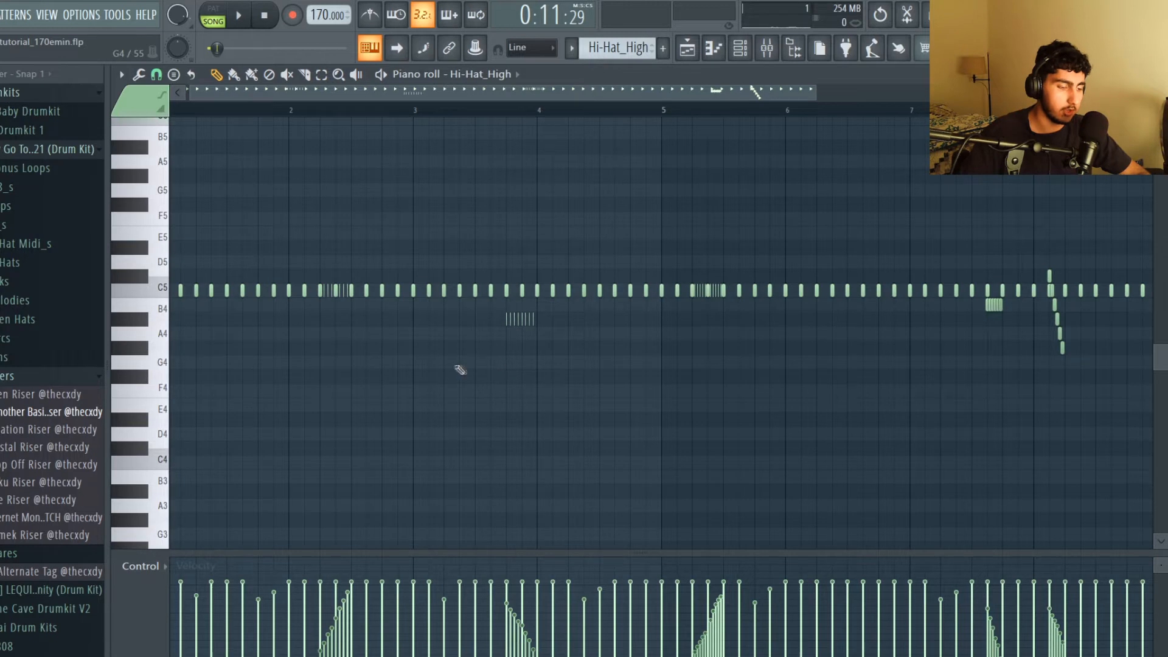
pyautogui.scroll(-1, 368, 347)
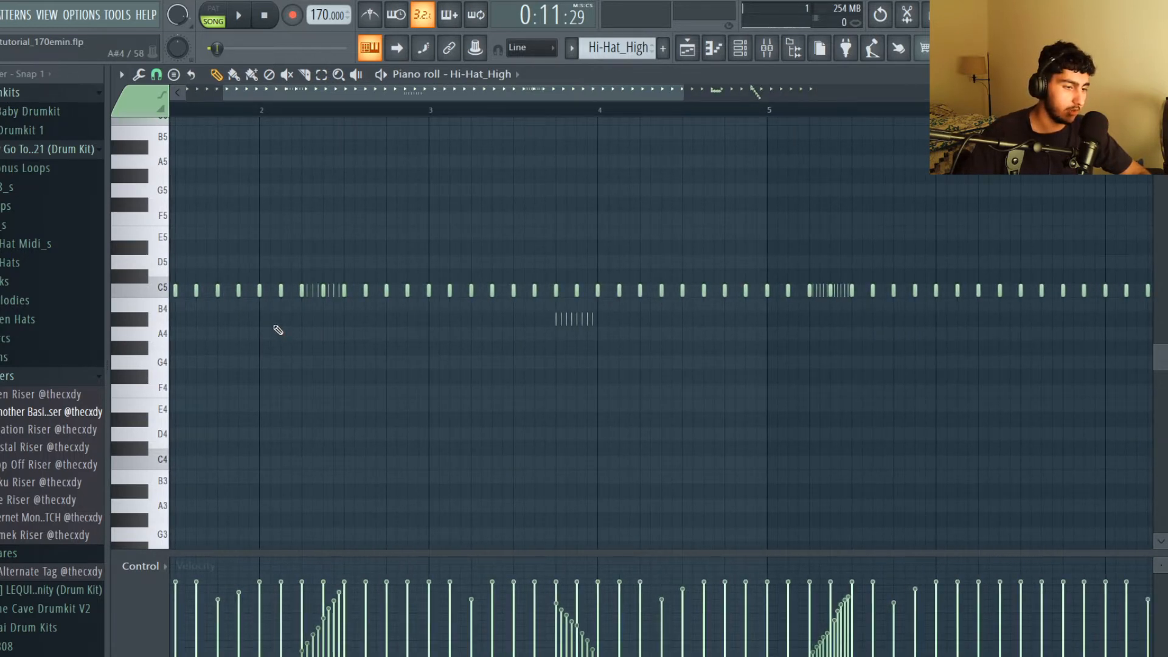
pyautogui.scroll(1, 277, 329)
pyautogui.scroll(-1, 348, 356)
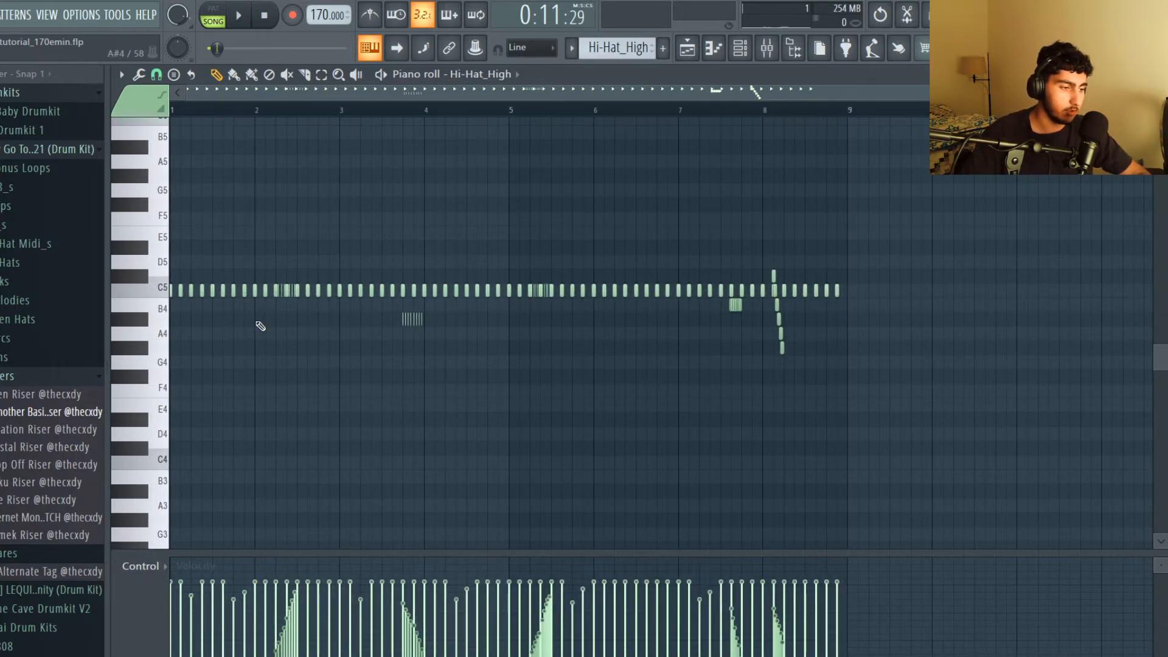
pyautogui.scroll(2, 266, 328)
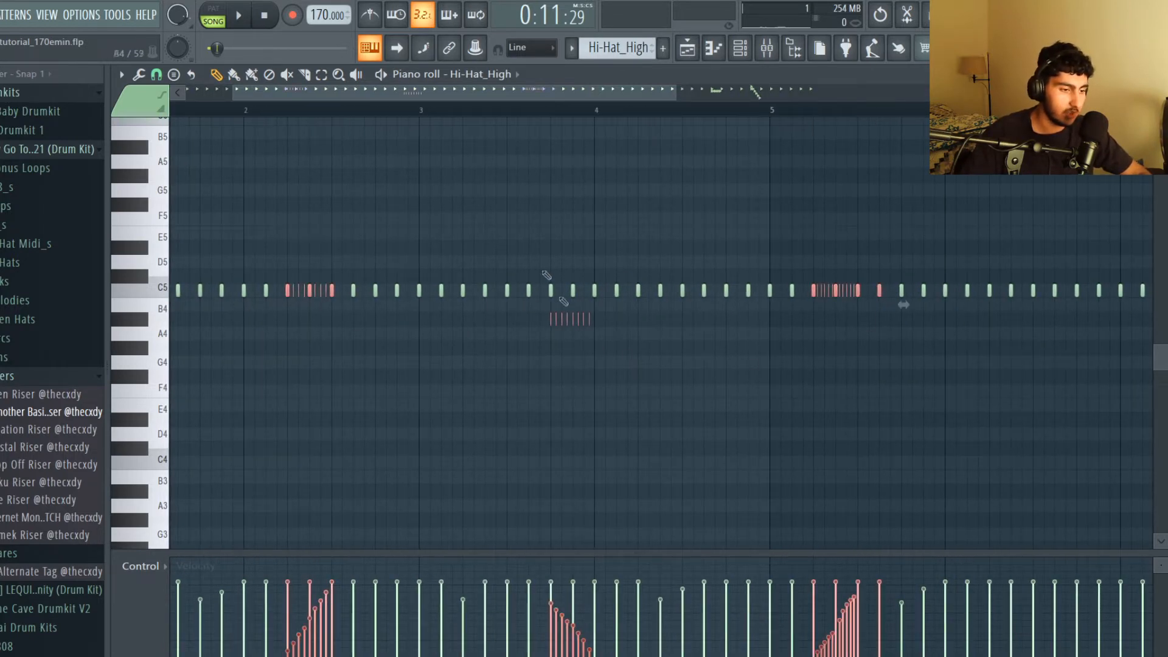
# Step: Check the piano roll's snap options and highlight the descending Hi-Hat_High roll at the start of bar 8
pyautogui.click(156, 74)
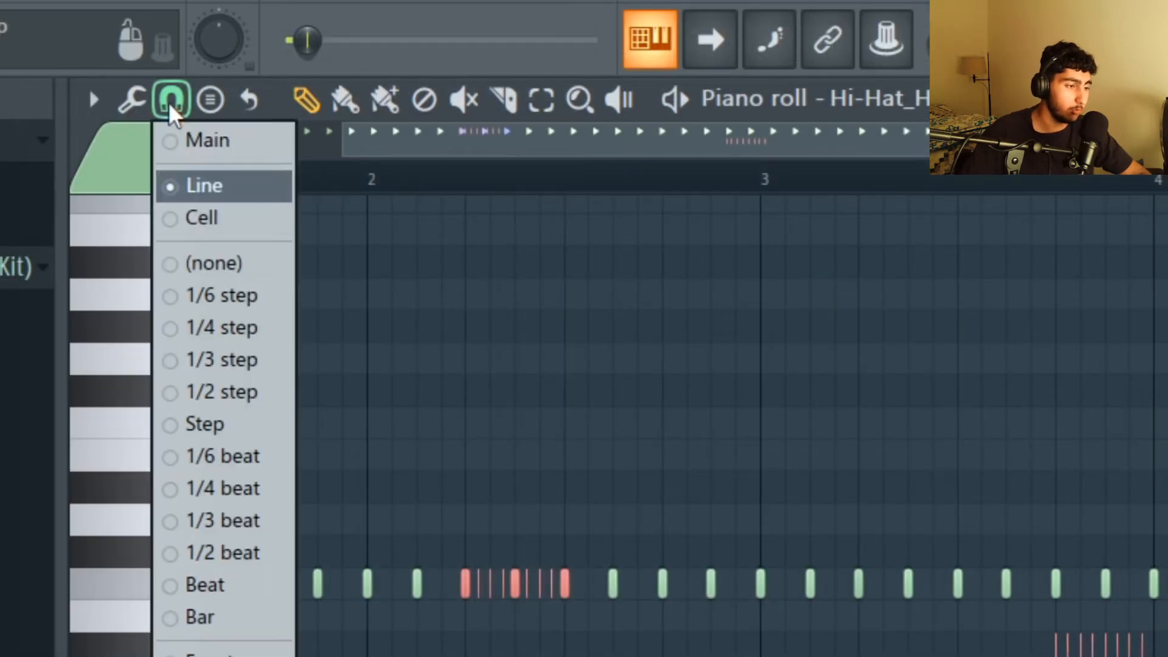
pyautogui.click(239, 396)
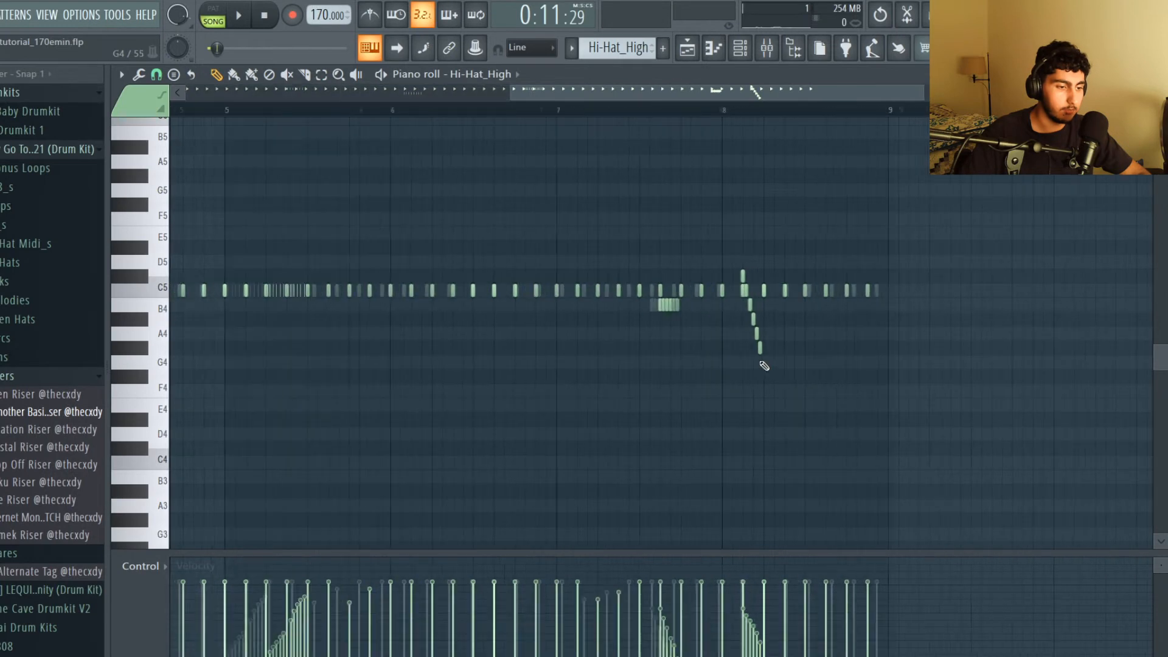
pyautogui.moveTo(788, 370); pyautogui.dragTo(543, 213)
pyautogui.click(156, 74)
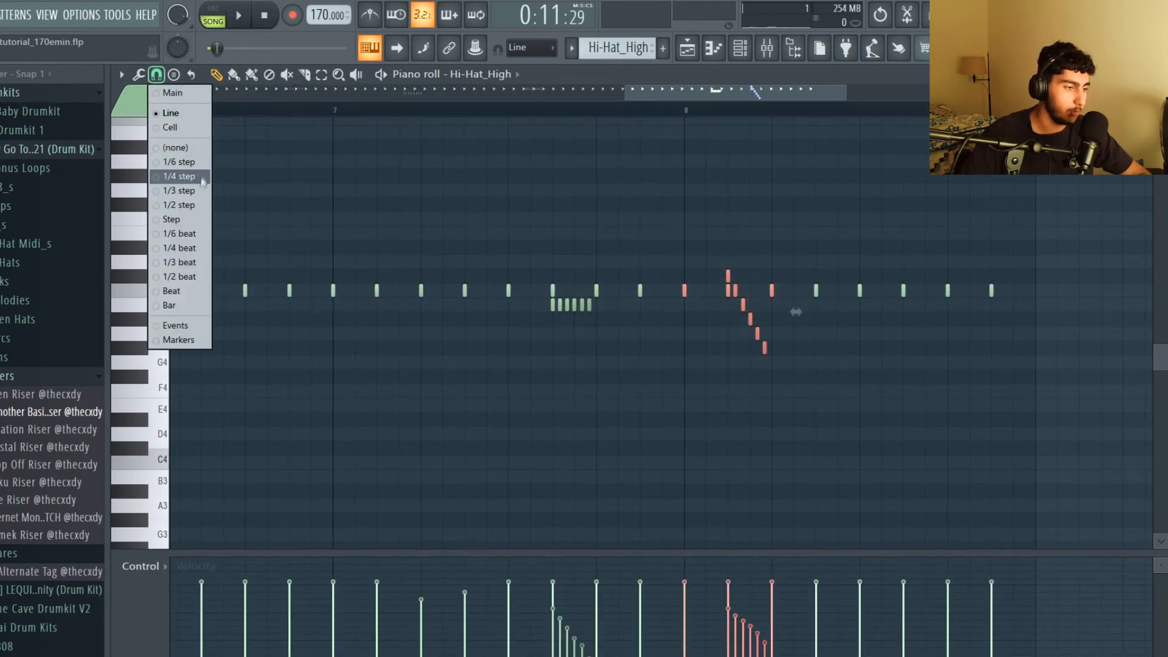
pyautogui.click(516, 196)
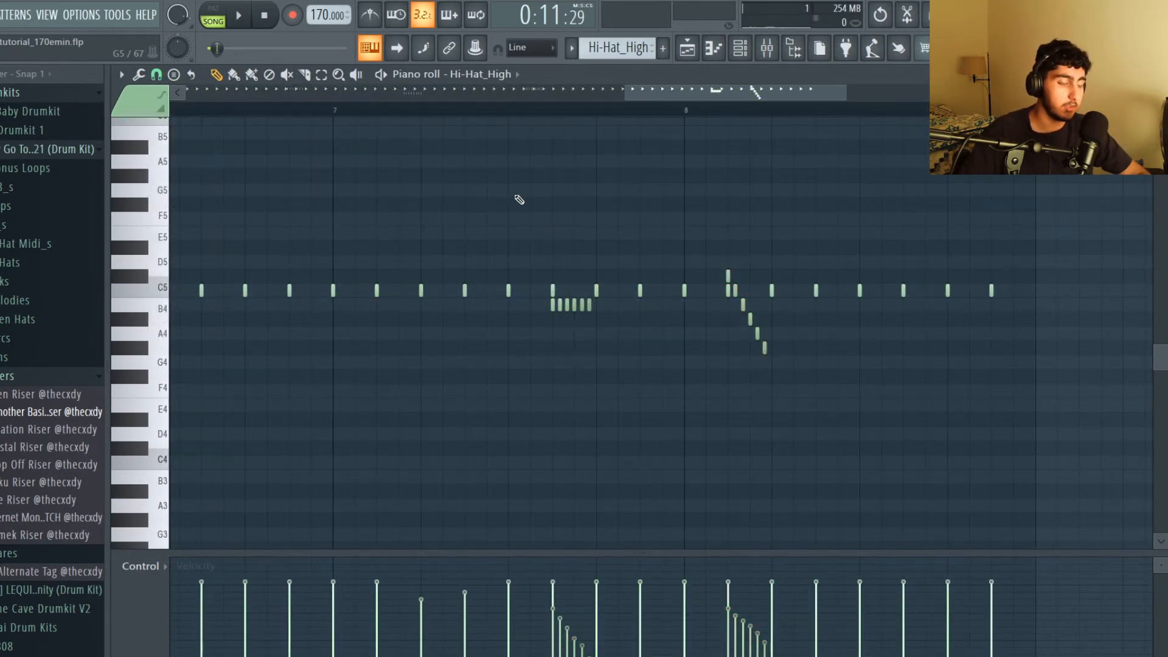
pyautogui.scroll(-3, 519, 196)
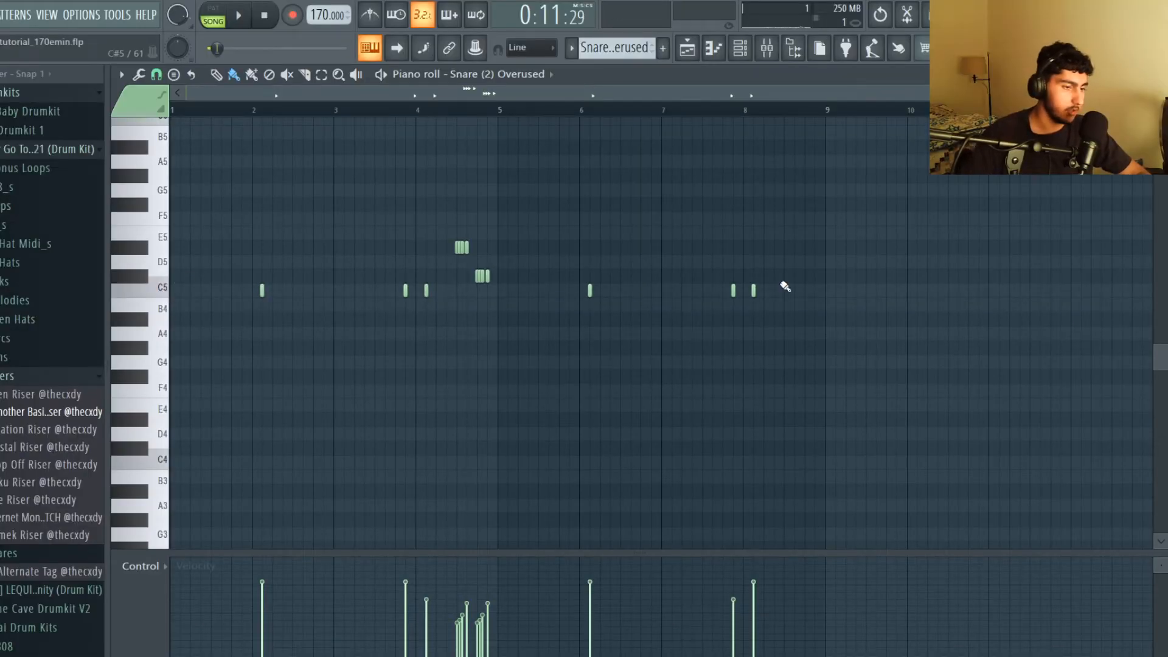
# Step: Highlight the two pitched rolls in bar 4 of the Snare (2) Overused pattern and play the pattern
pyautogui.scroll(4, 403, 260)
pyautogui.moveTo(627, 262); pyautogui.dragTo(553, 213)
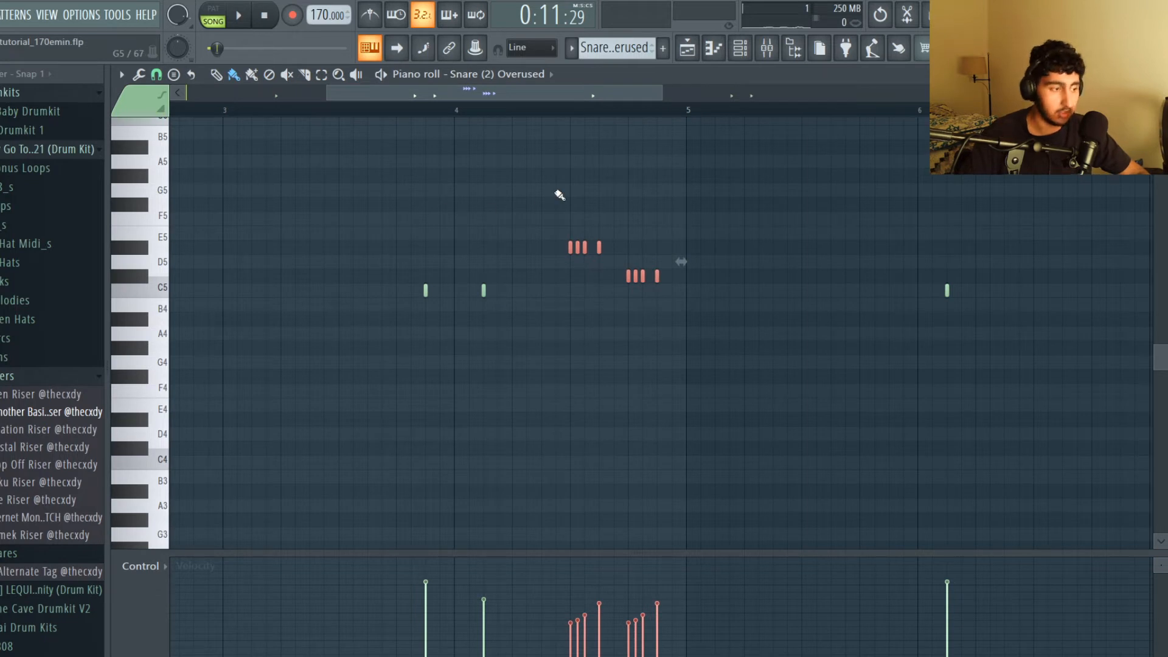
pyautogui.scroll(-4, 561, 195)
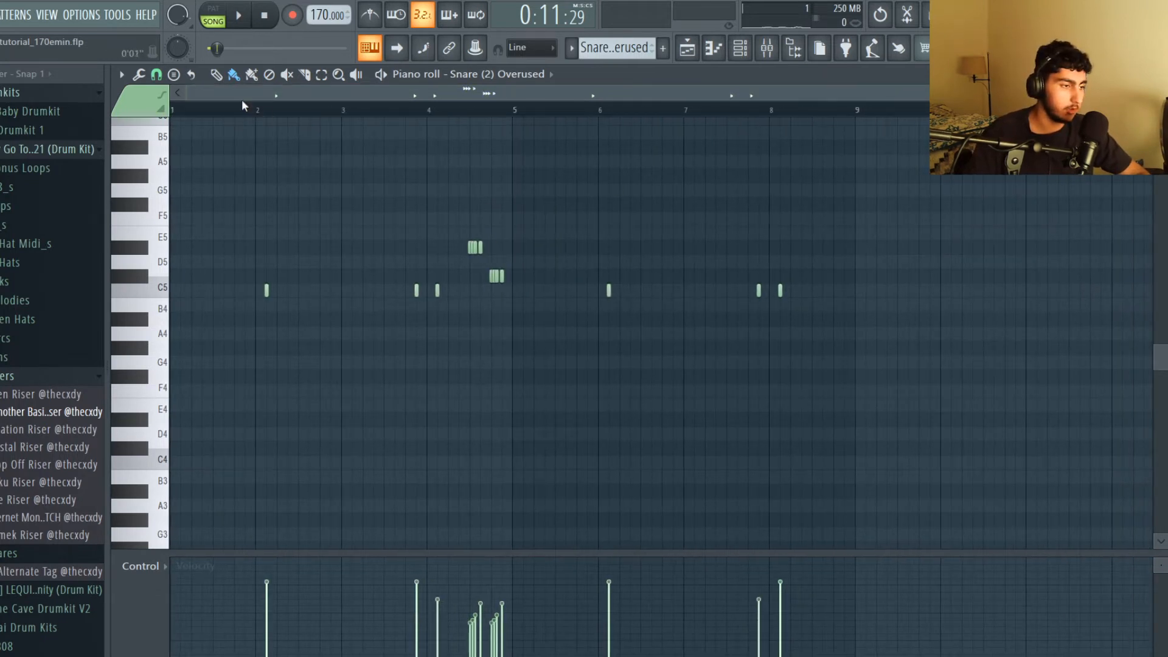
pyautogui.press('space')
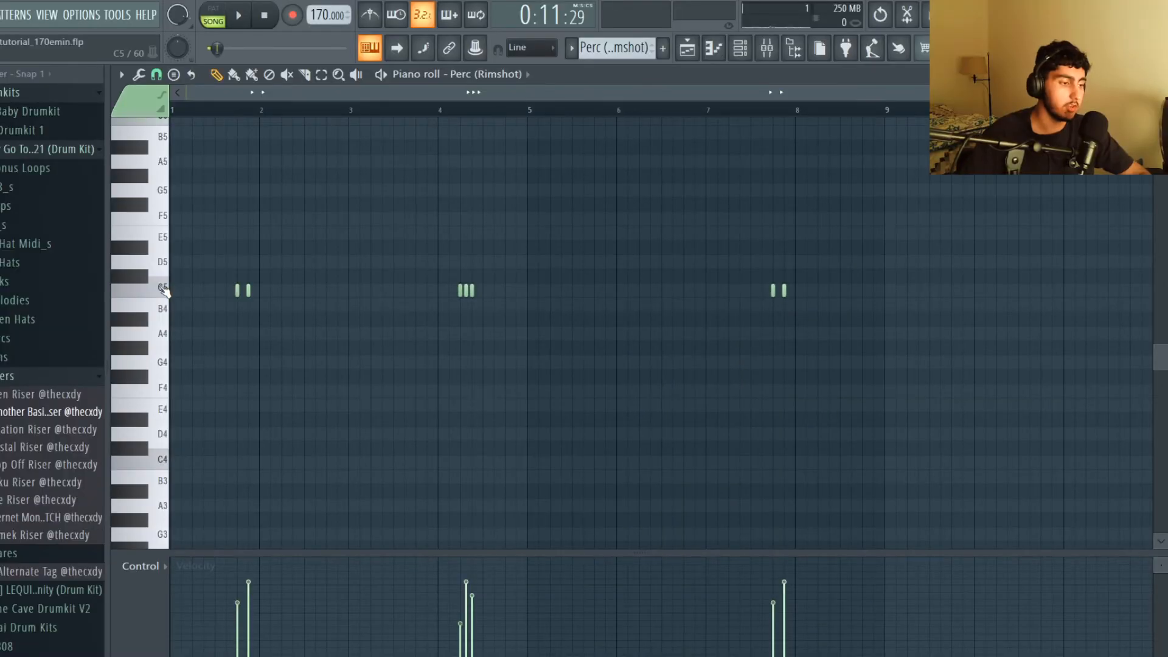
# Step: Audition the Perc (Rimshot), 808 (Overused) and shorty got a thumper v2 patterns from their piano rolls
pyautogui.press('space')
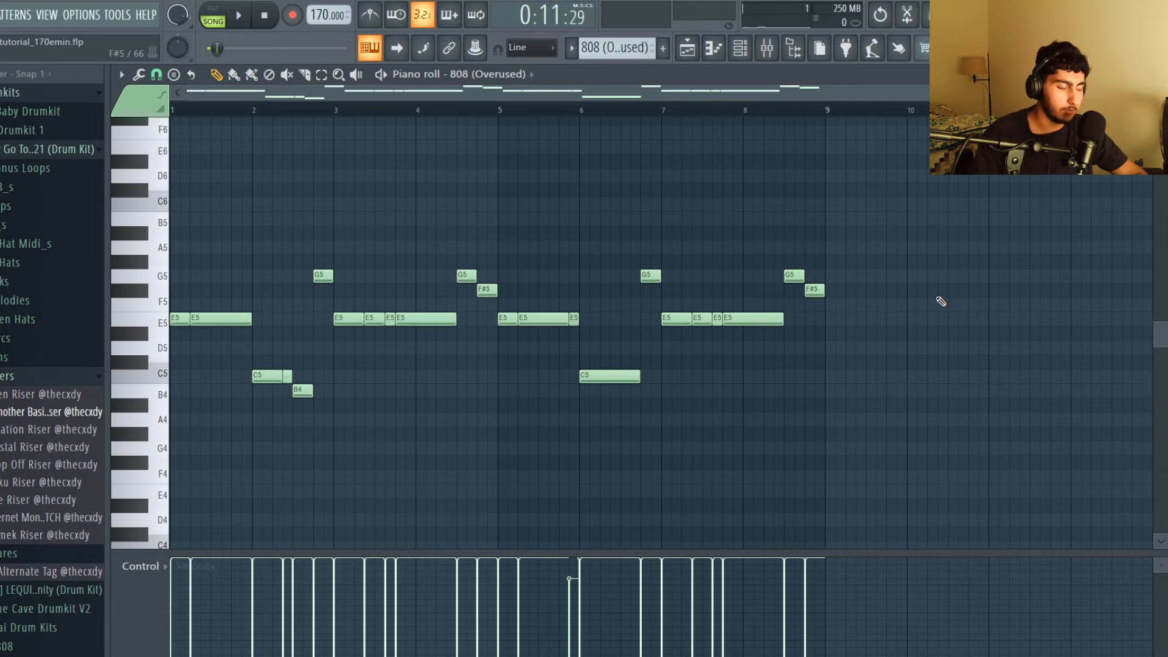
pyautogui.press('space')
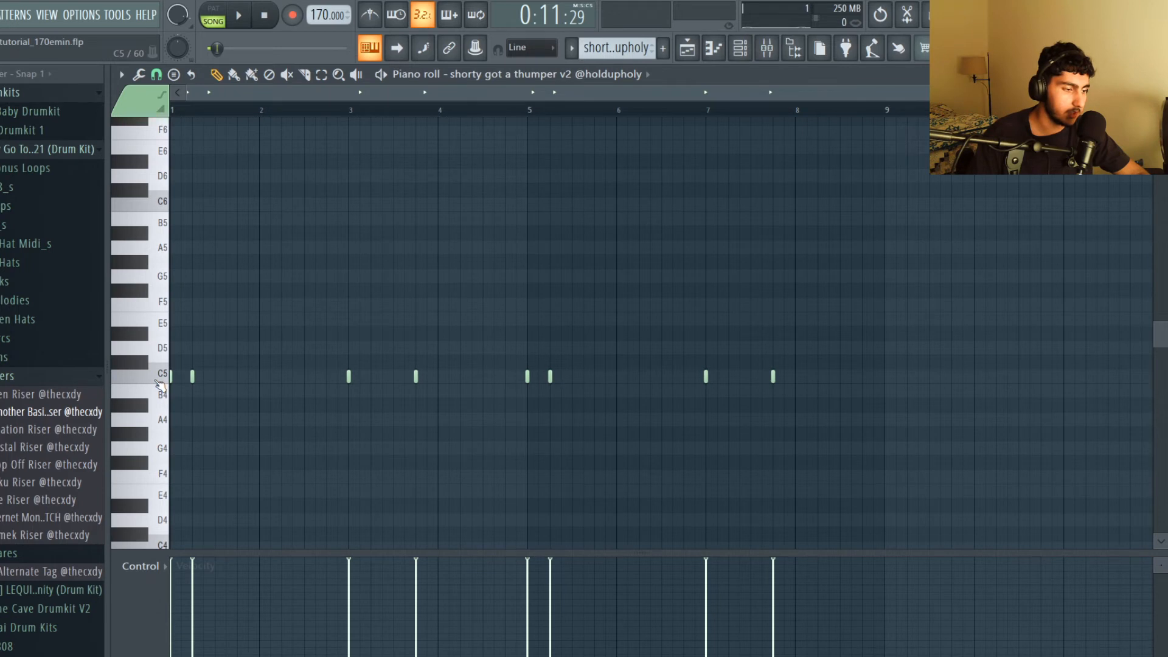
pyautogui.scroll(2, 328, 172)
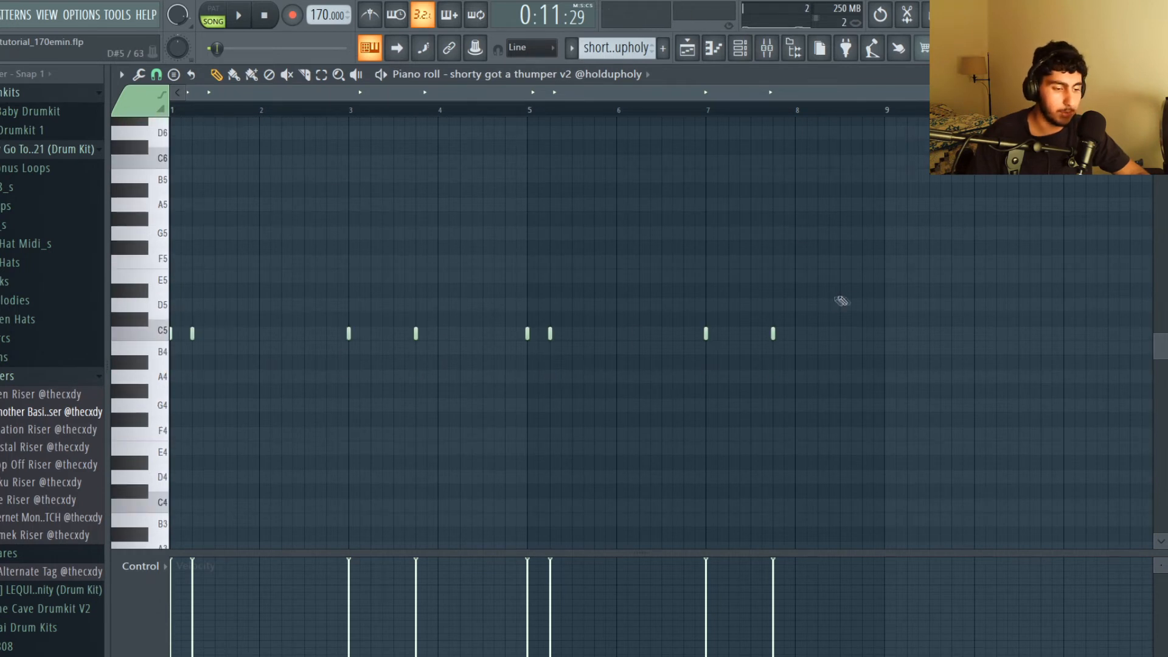
pyautogui.press('space')
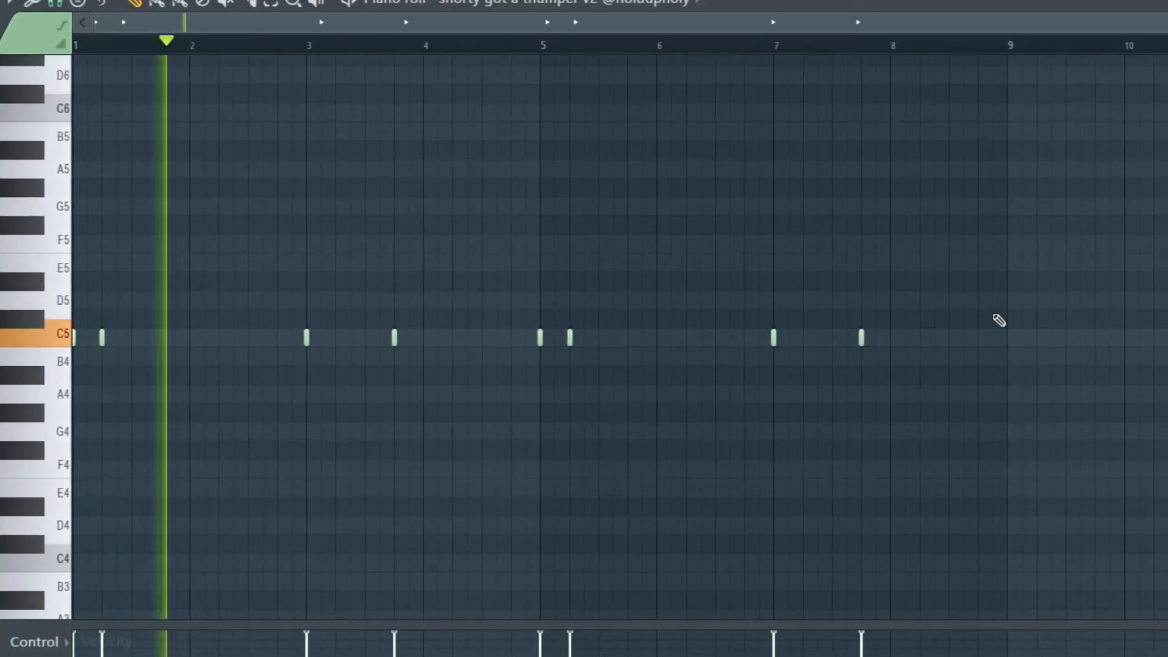